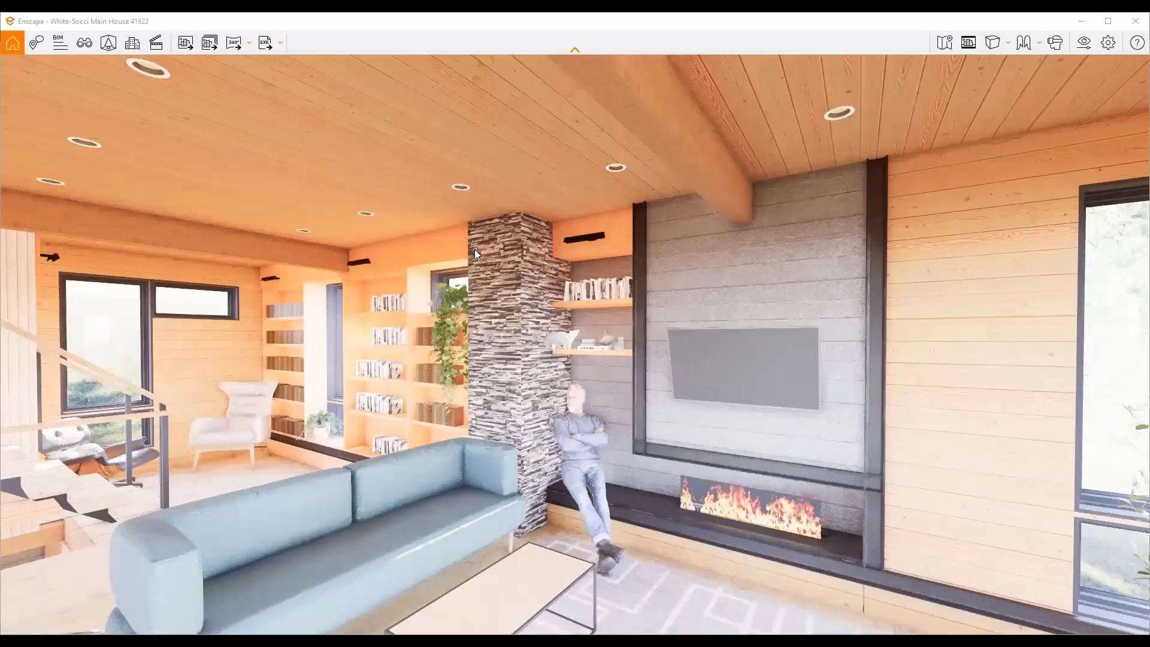
Look around the living room walkthrough, examining the bookshelves, stone column, ceiling beams and fireplace wall from several angles
key("a")
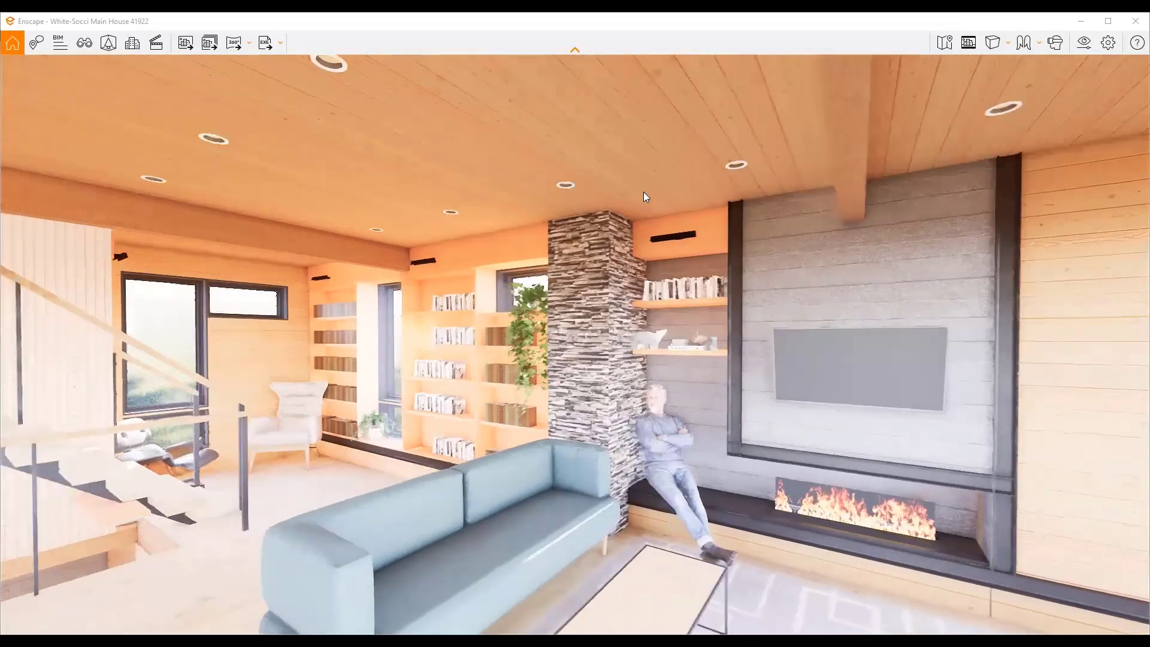
key("w")
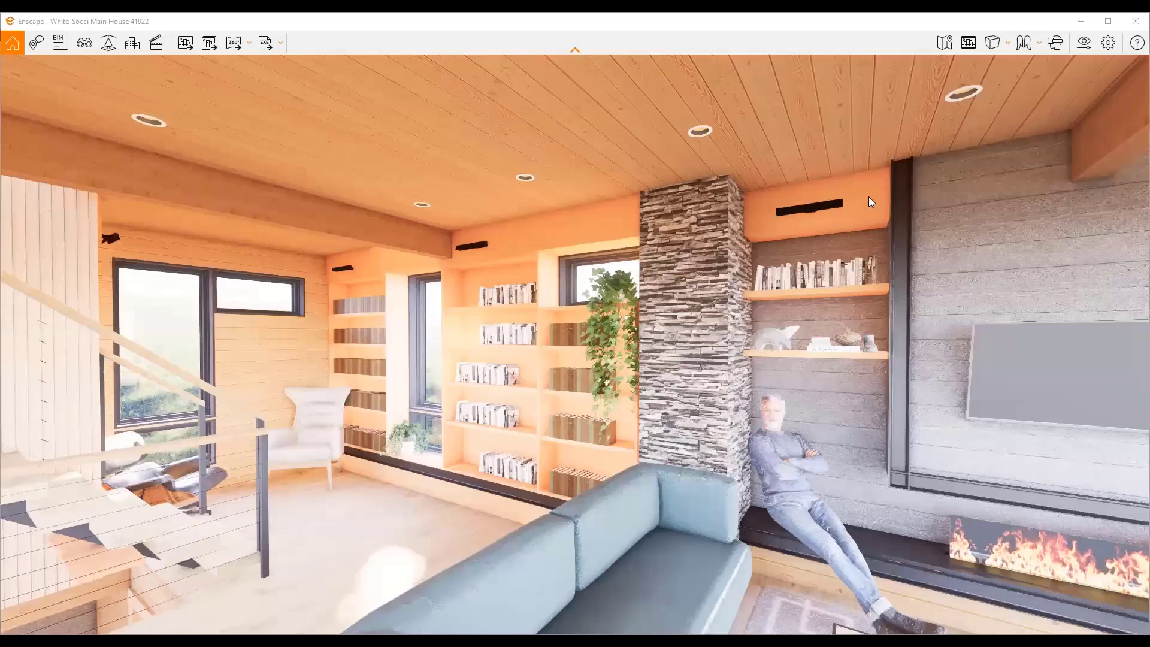
left_click_drag(734, 204, 631, 218)
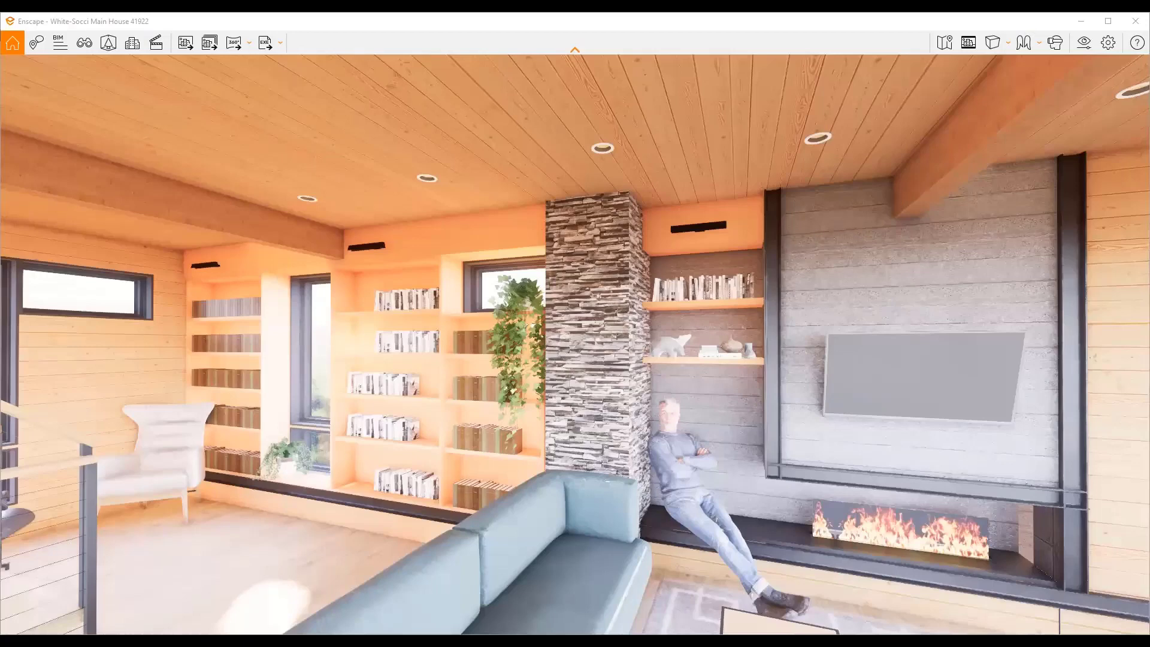
right_click_drag(784, 223, 785, 221)
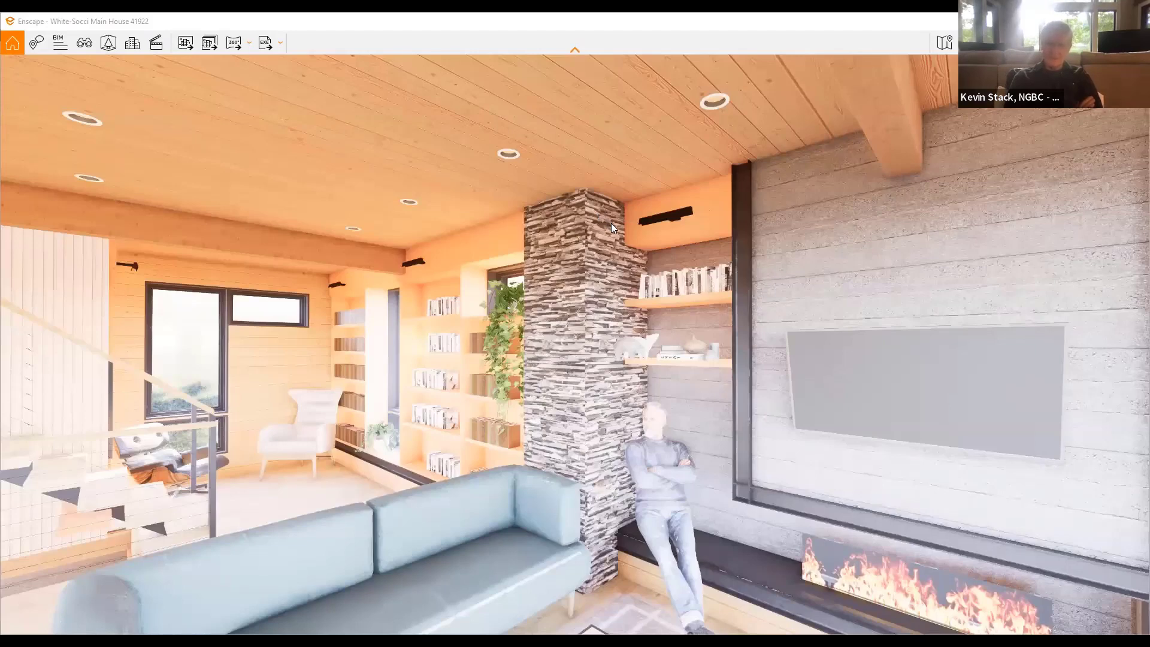
left_click_drag(575, 345, 797, 345)
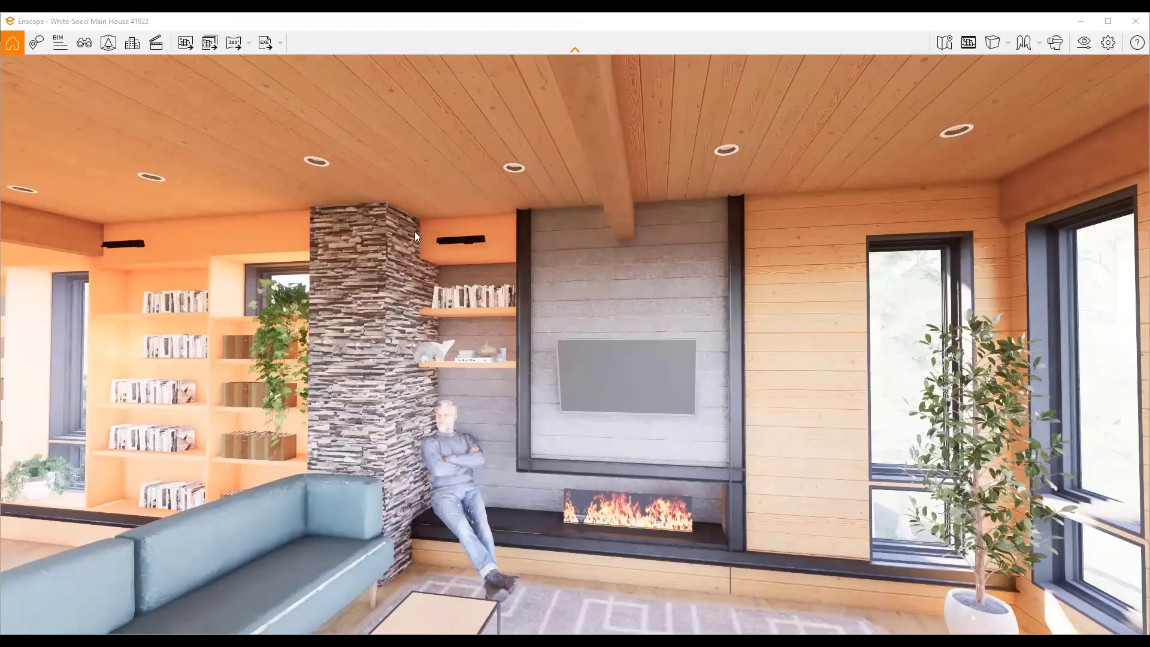
left_click_drag(155, 235, 508, 242)
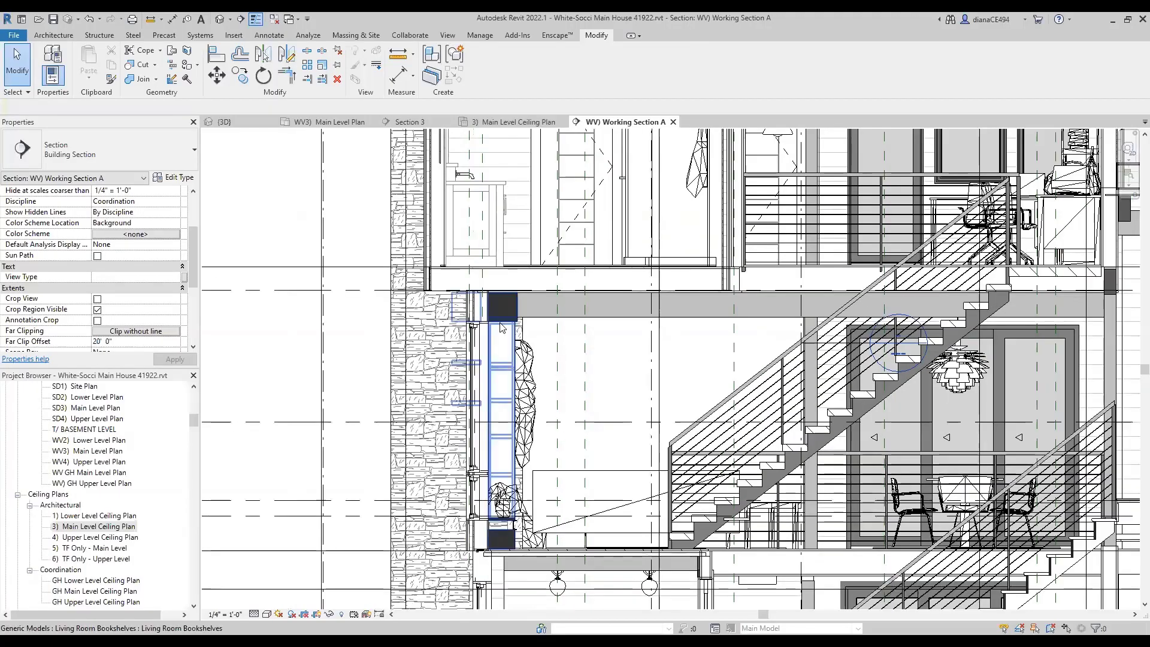
Switch to Revit and check the living room bookshelves against the wall and floor above in Working Section A
left_click(503, 325)
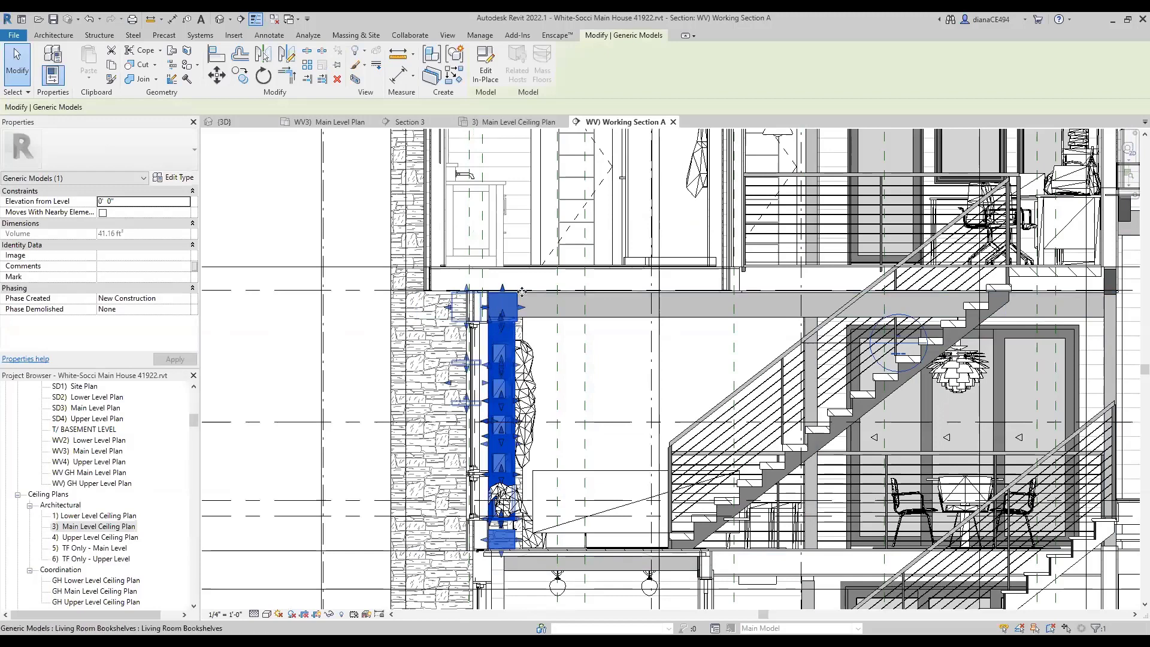
key("Escape")
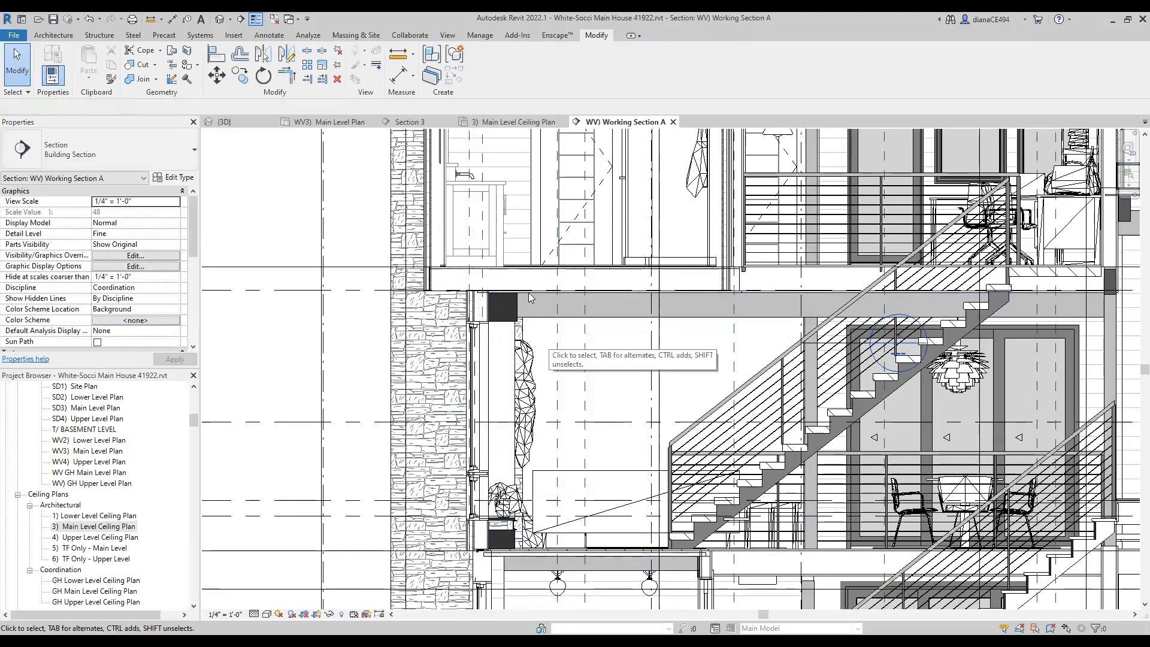
scroll(429, 289, "down", 2)
middle_click_drag(451, 378, 471, 485)
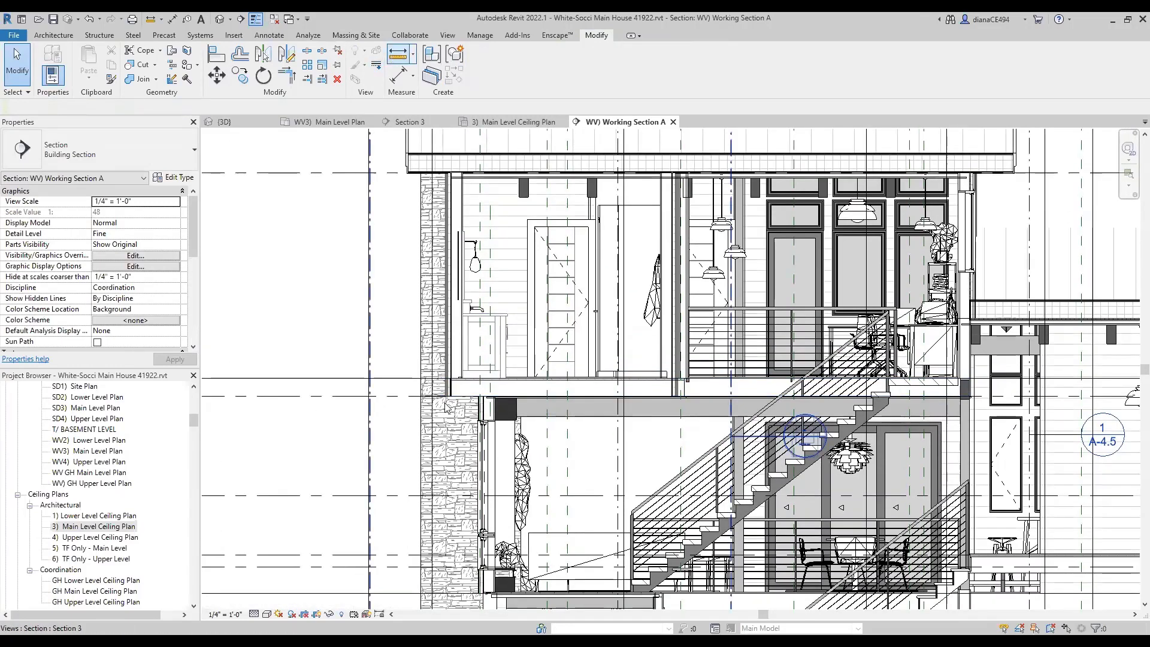
Measure the horizontal offset between the upper exterior wall and the stone veneer wall below at the floor line
left_click(654, 376)
scroll(463, 396, "up", 3)
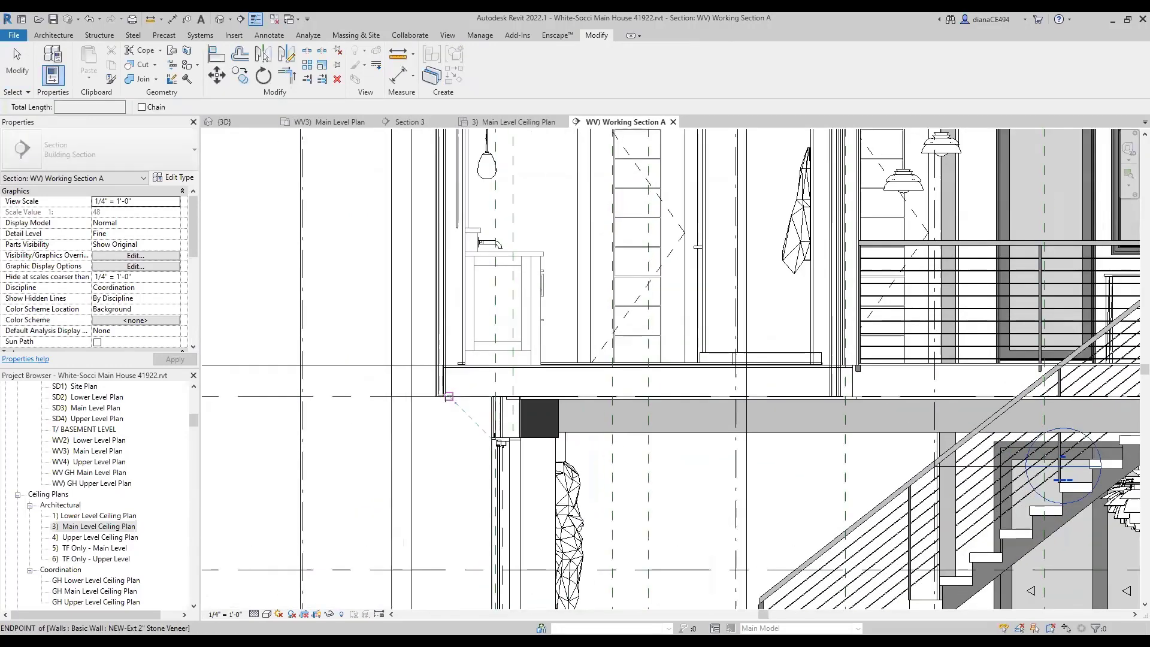
left_click(490, 395)
scroll(491, 395, "up", 2)
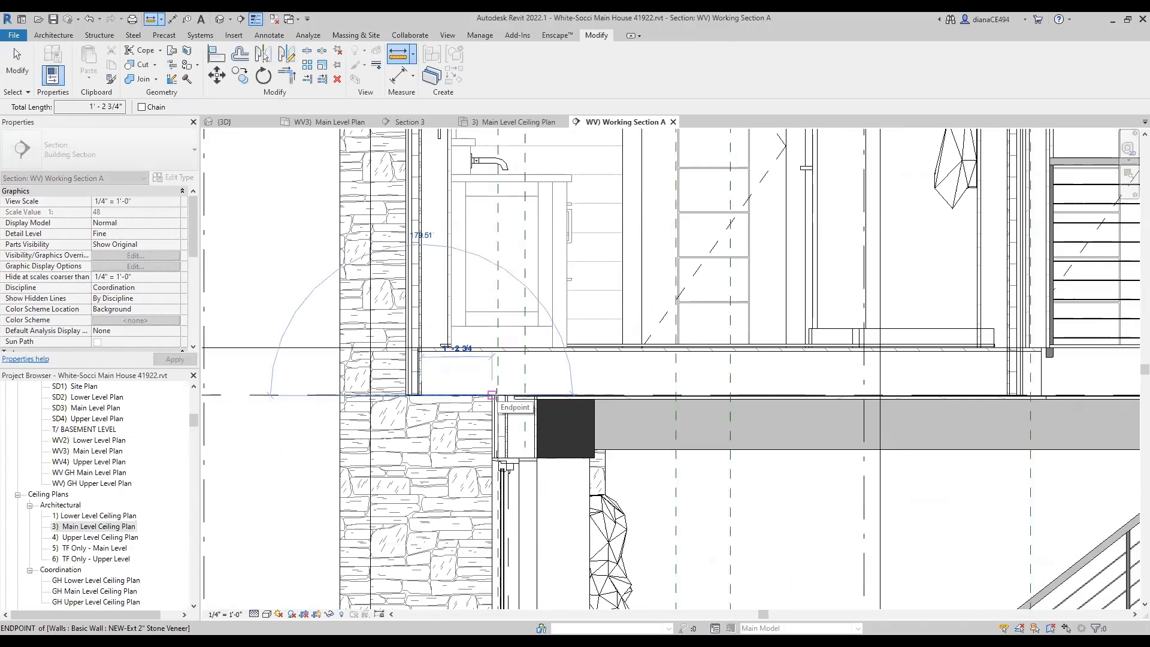
scroll(492, 396, "up", 2)
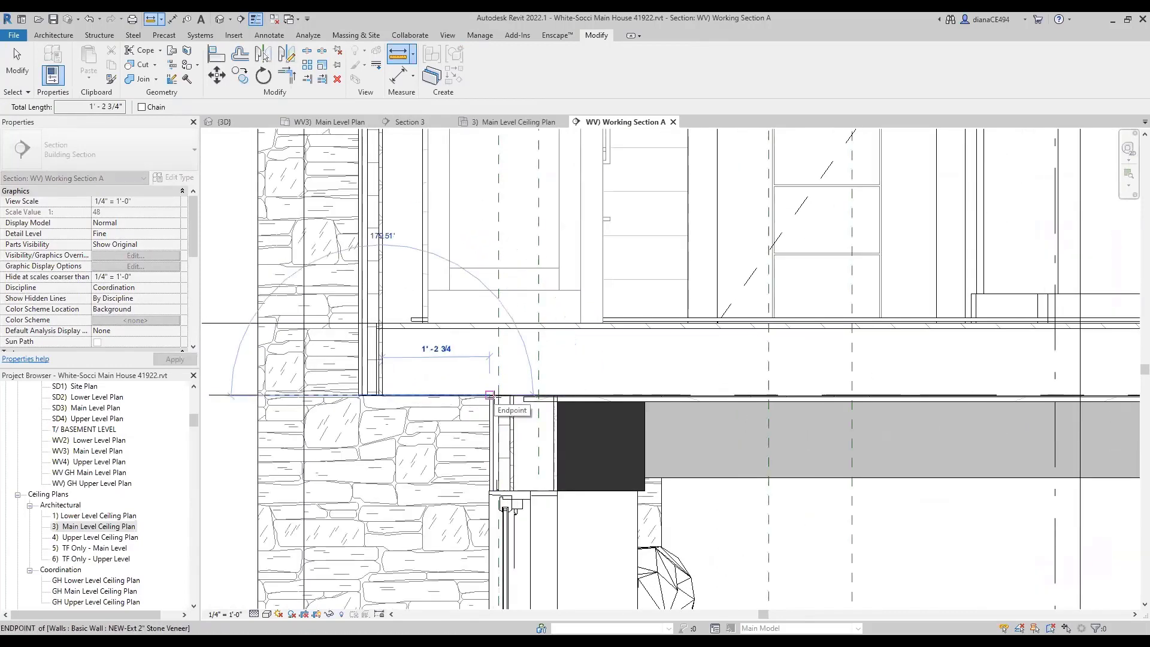
left_click(490, 396)
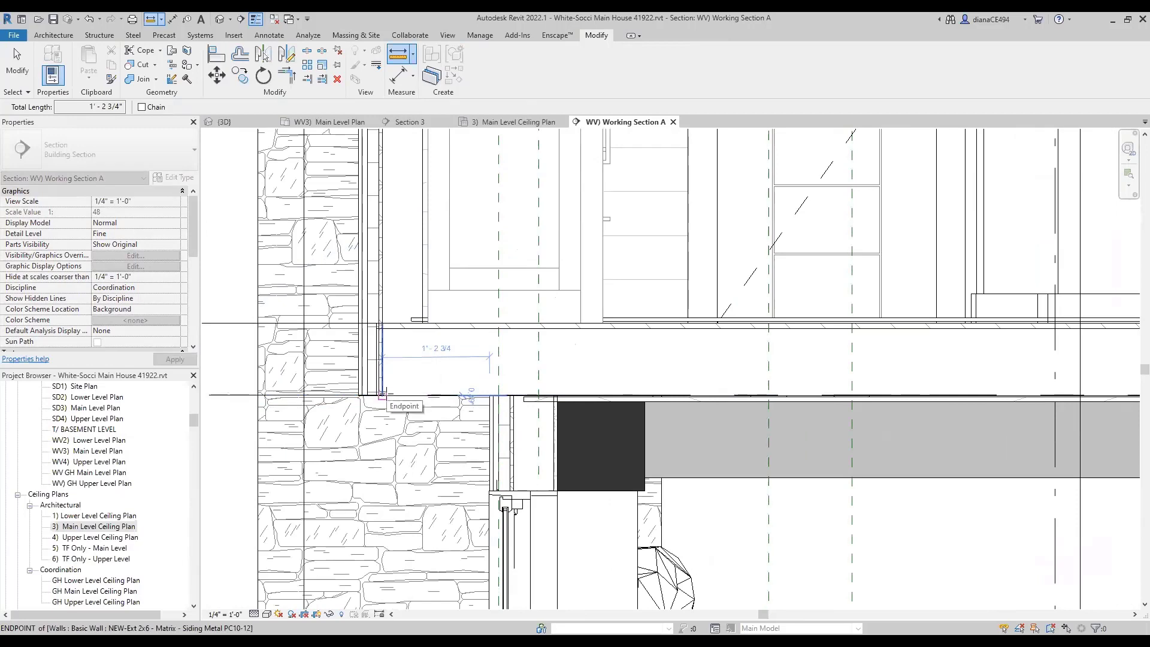
scroll(382, 395, "down", 2)
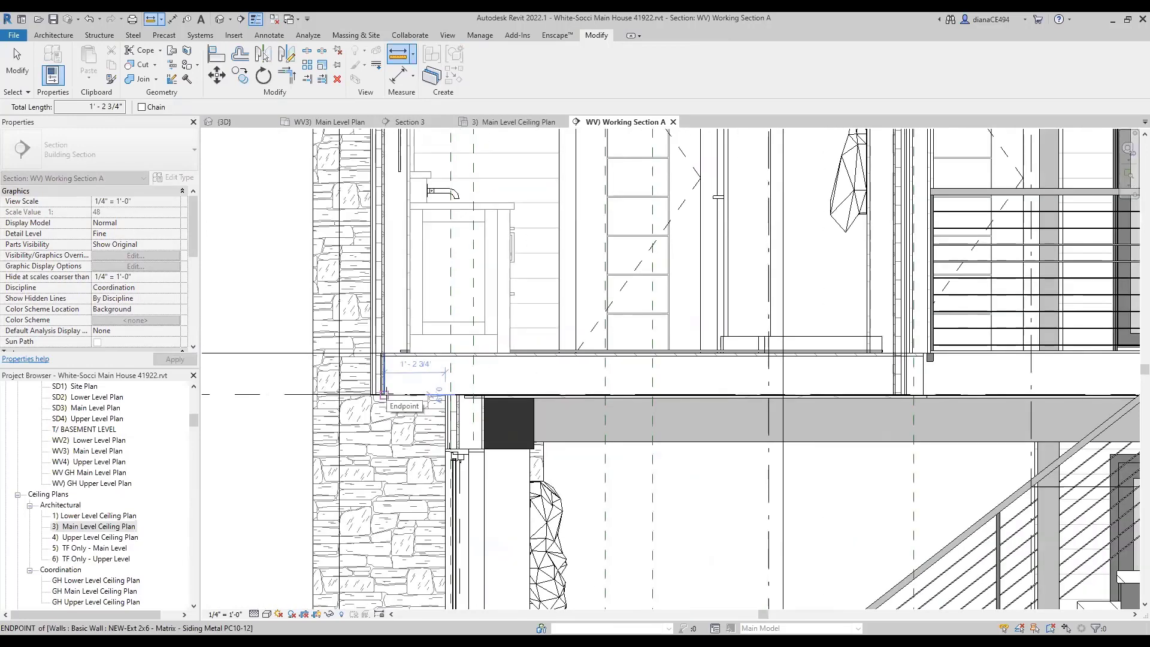
Measure the vertical depth of the upper floor above the stone veneer wall, from its underside to its top
left_click(382, 396)
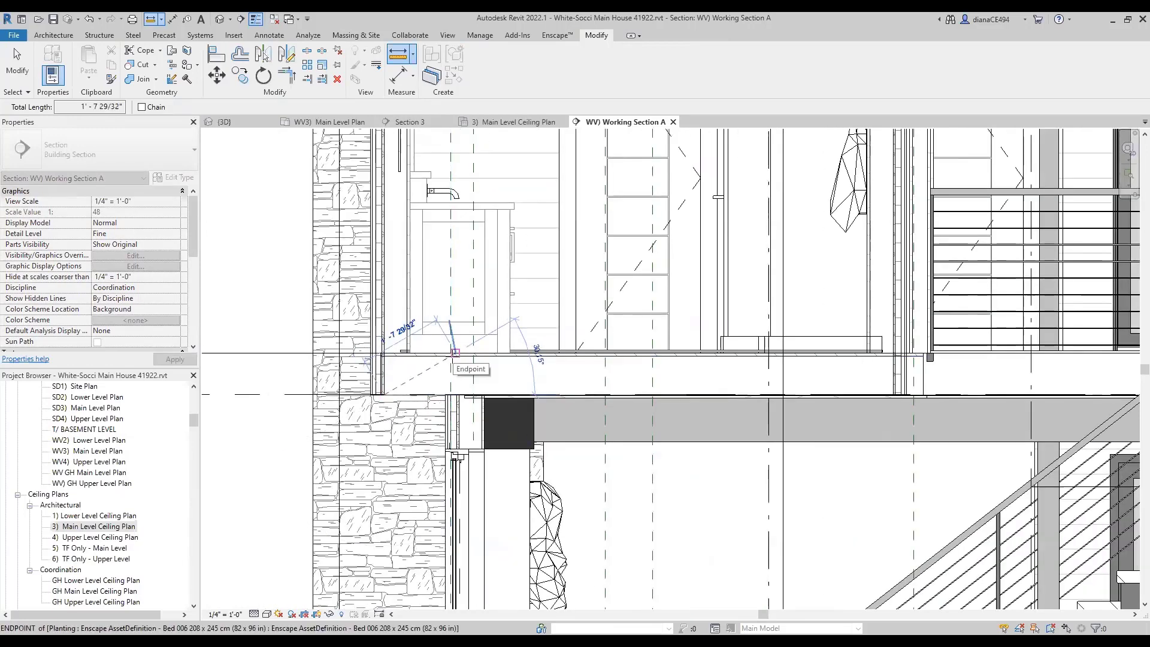
left_click(455, 354)
left_click(446, 395)
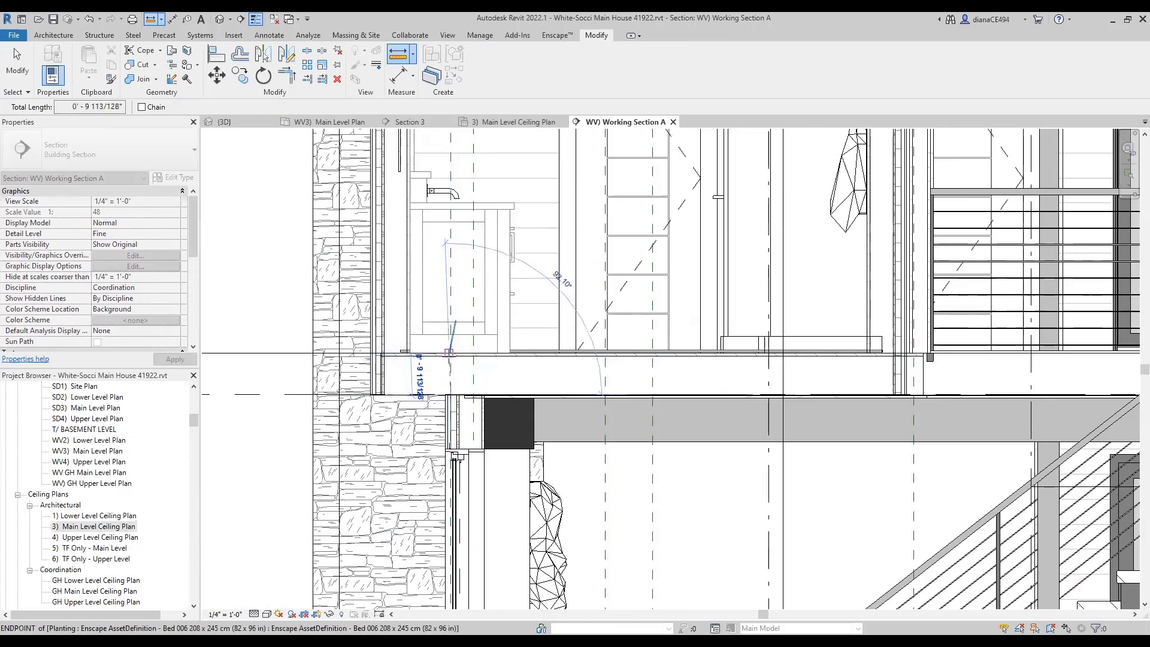
scroll(450, 354, "up", 1)
key("Escape")
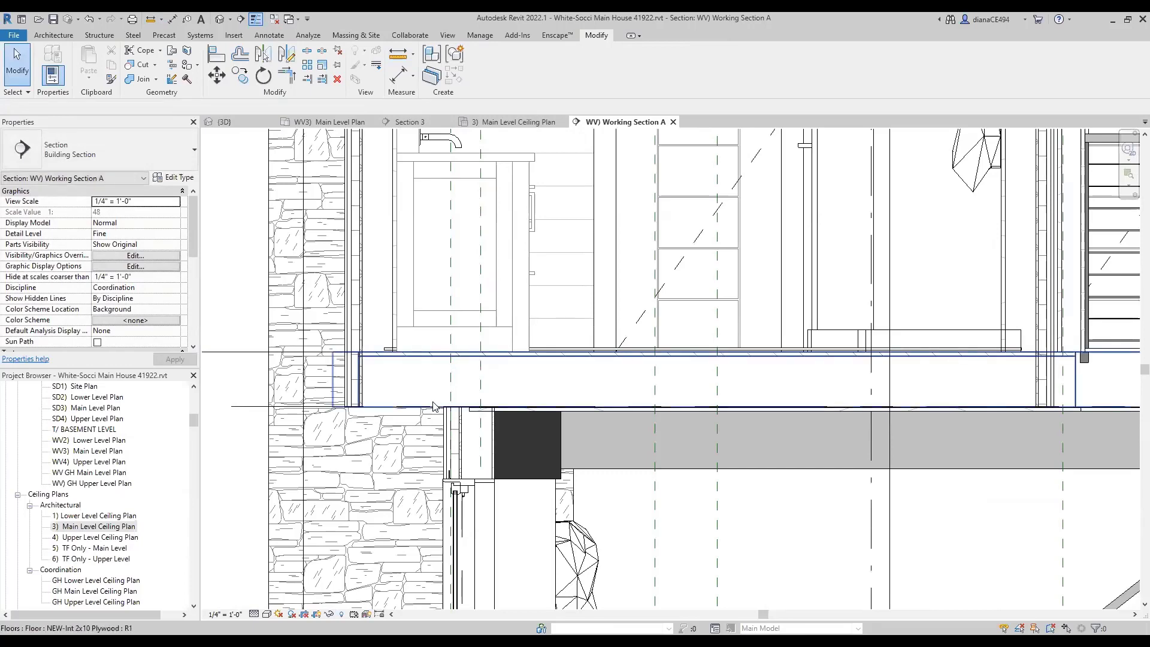
Select the NEW-Int 2x10 Plywood upper floor in the section and examine its extent and properties
left_click(435, 406)
key("Escape")
scroll(431, 405, "down", 2)
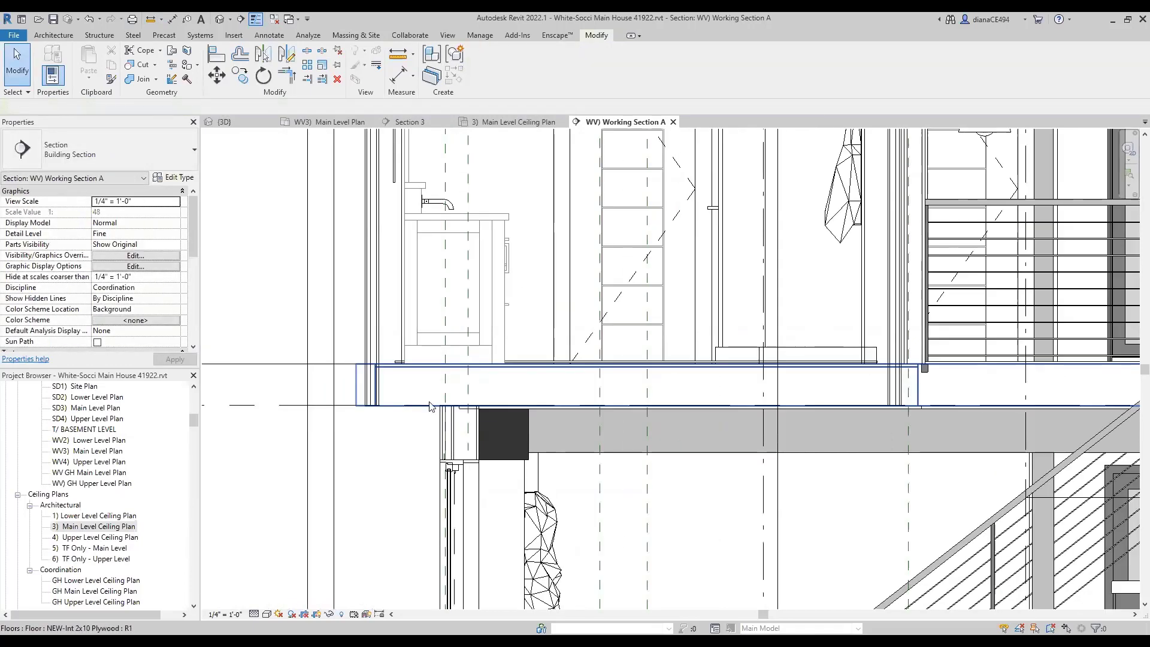
scroll(430, 406, "down", 3)
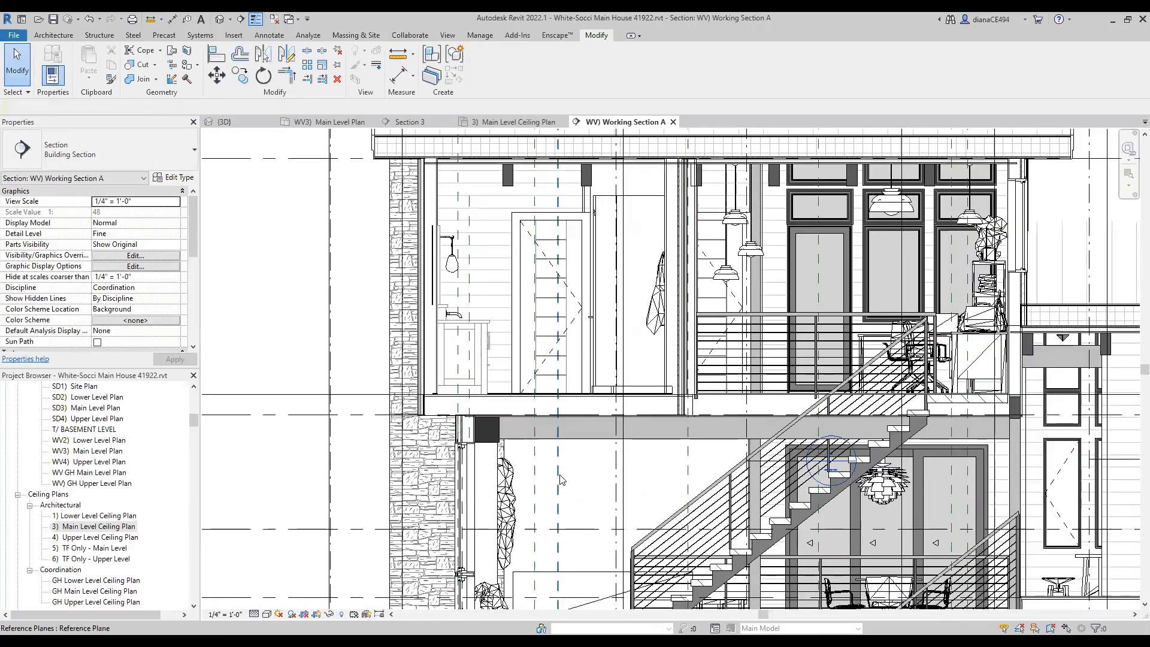
middle_click_drag(584, 491, 587, 467)
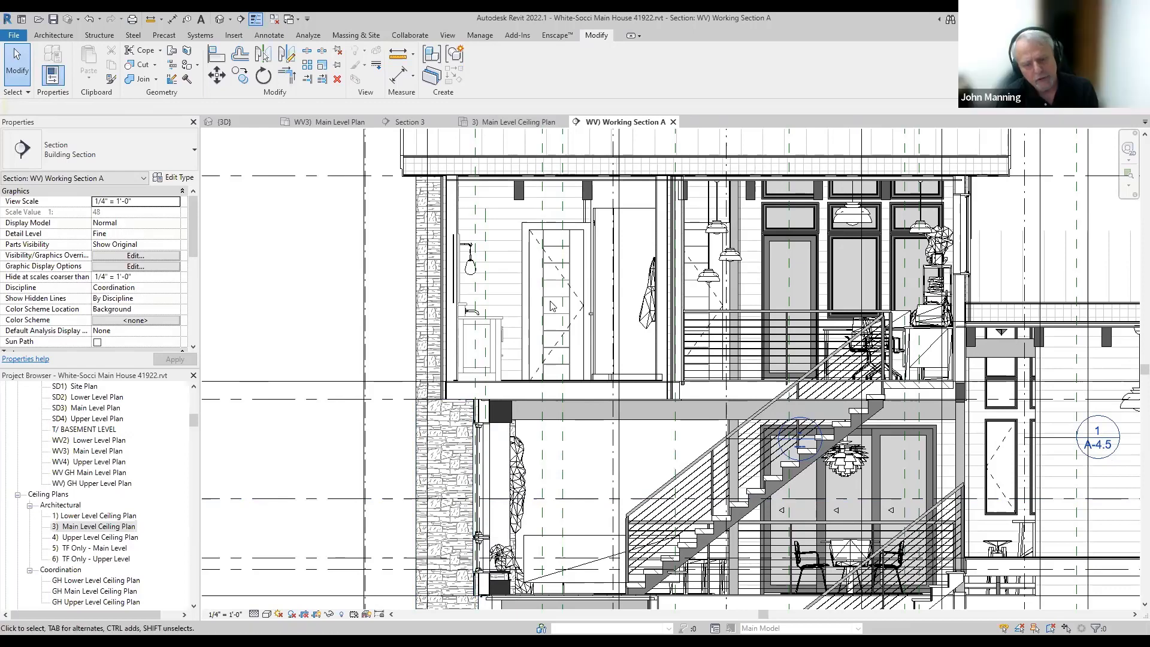
left_click(530, 394)
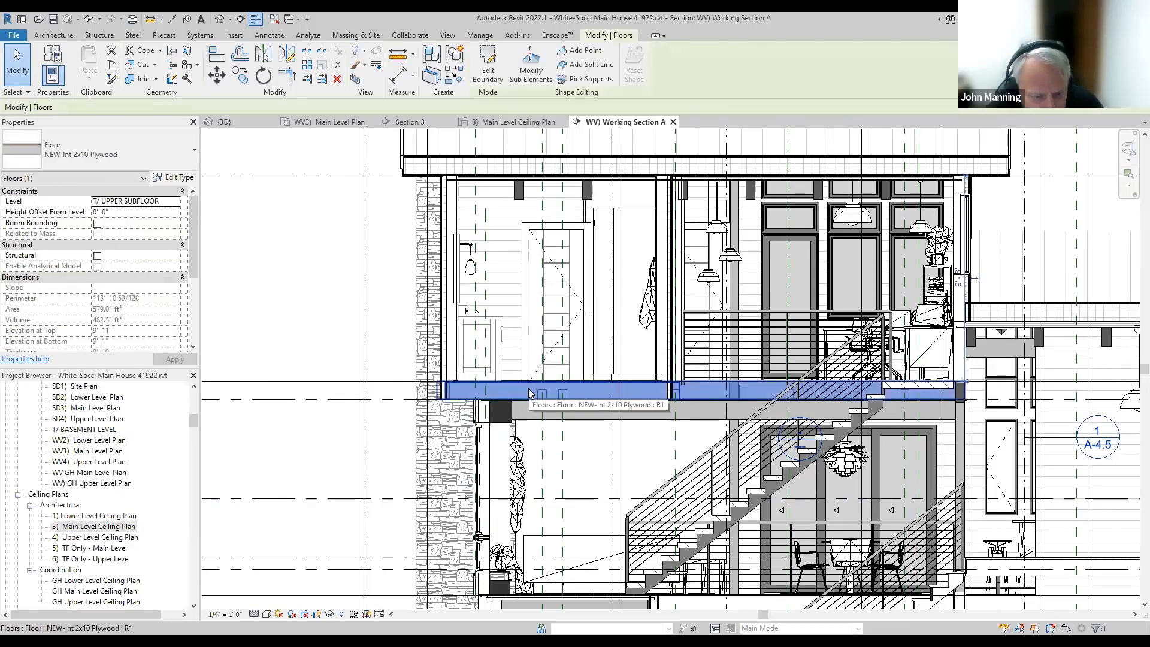
left_click(578, 458)
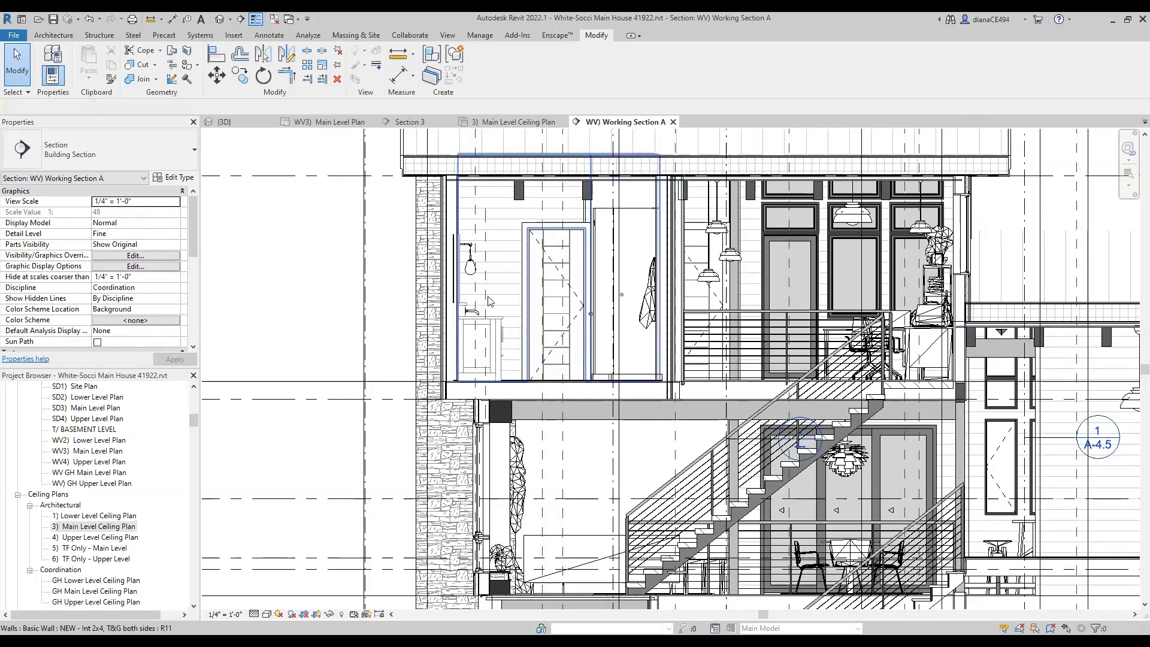
left_click(467, 398)
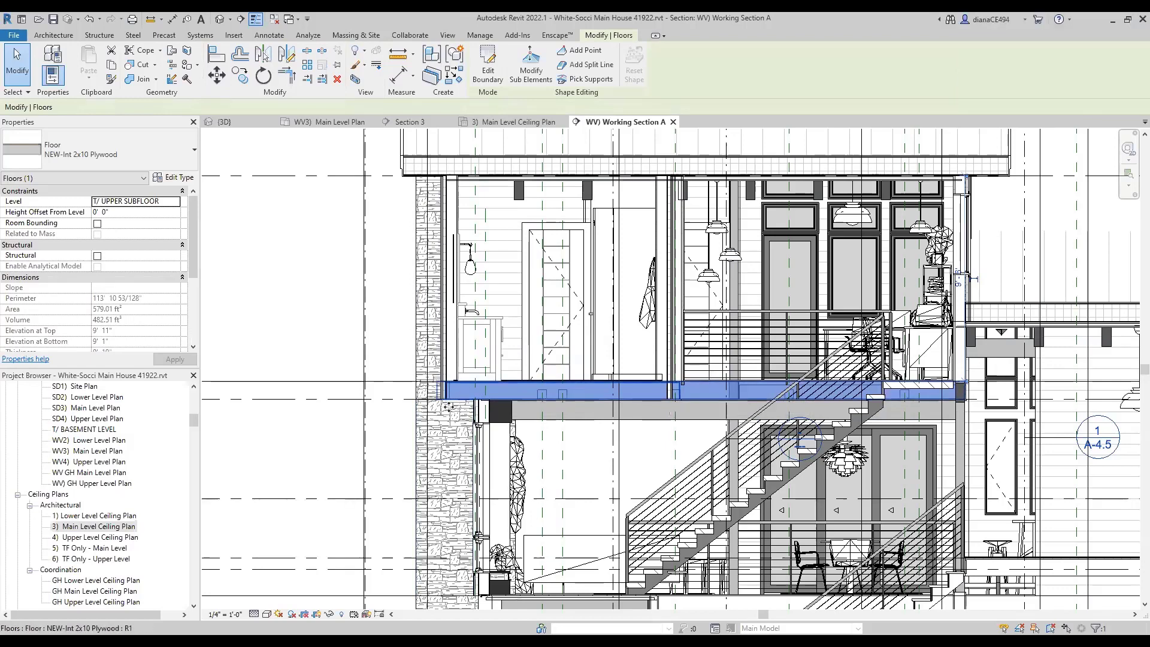
key("Escape")
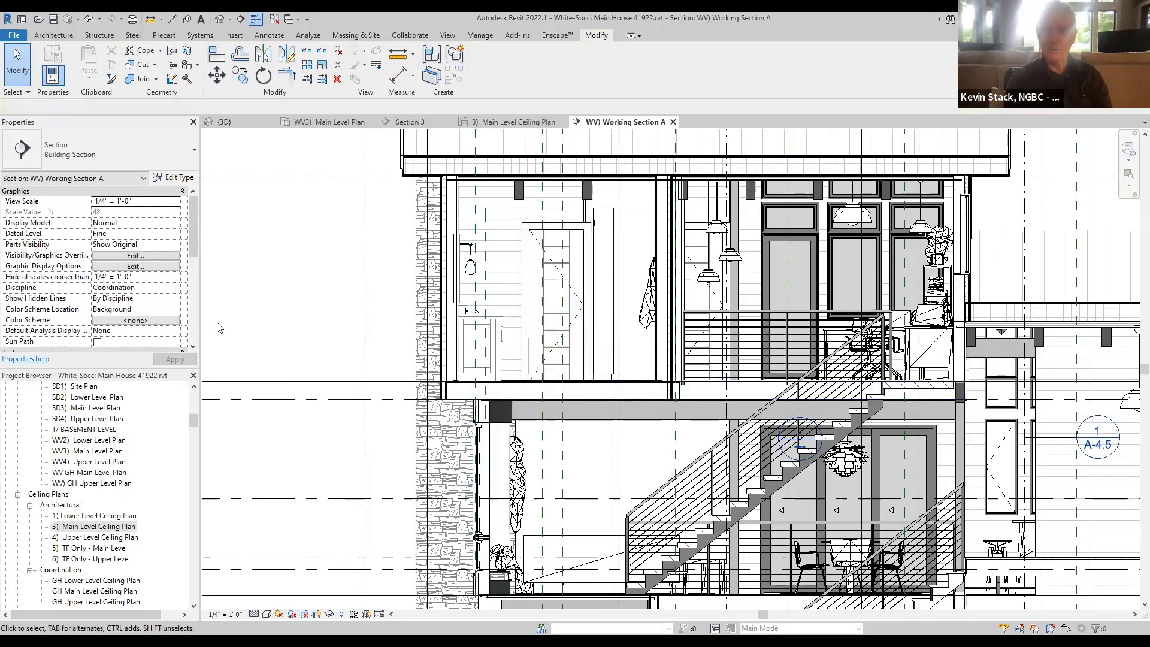
scroll(90, 530, "up", 2)
scroll(90, 530, "down", 1)
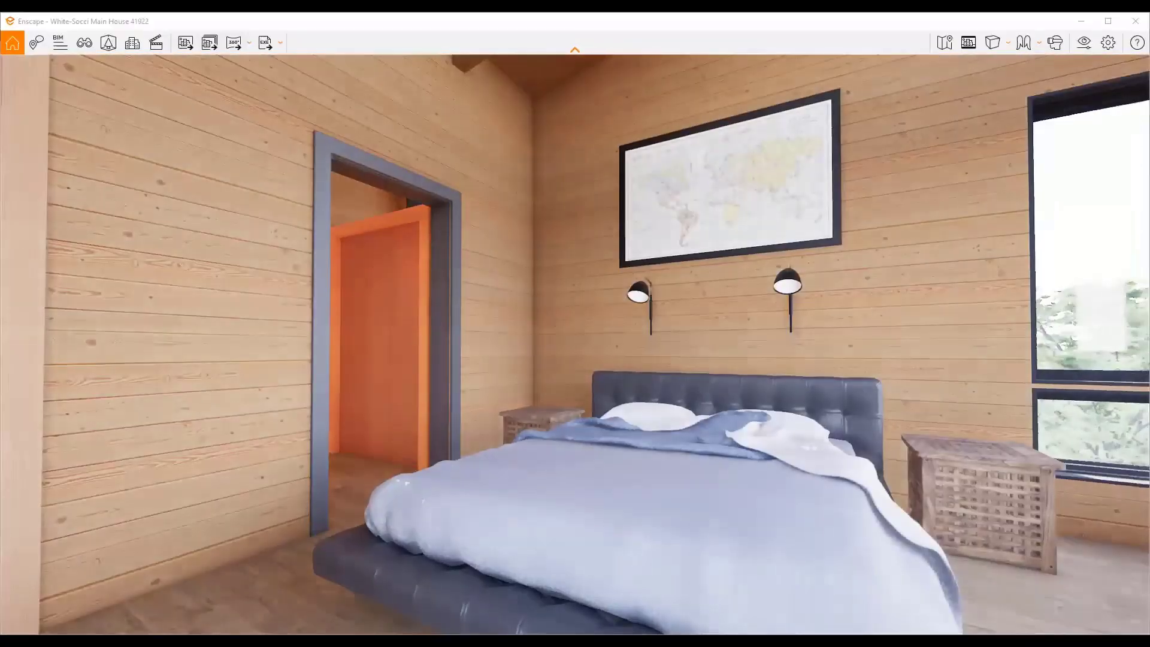
Switch to Enscape and walk from the bedroom through the open doorway and passage into the bathroom
right_click_drag(515, 383, 426, 441)
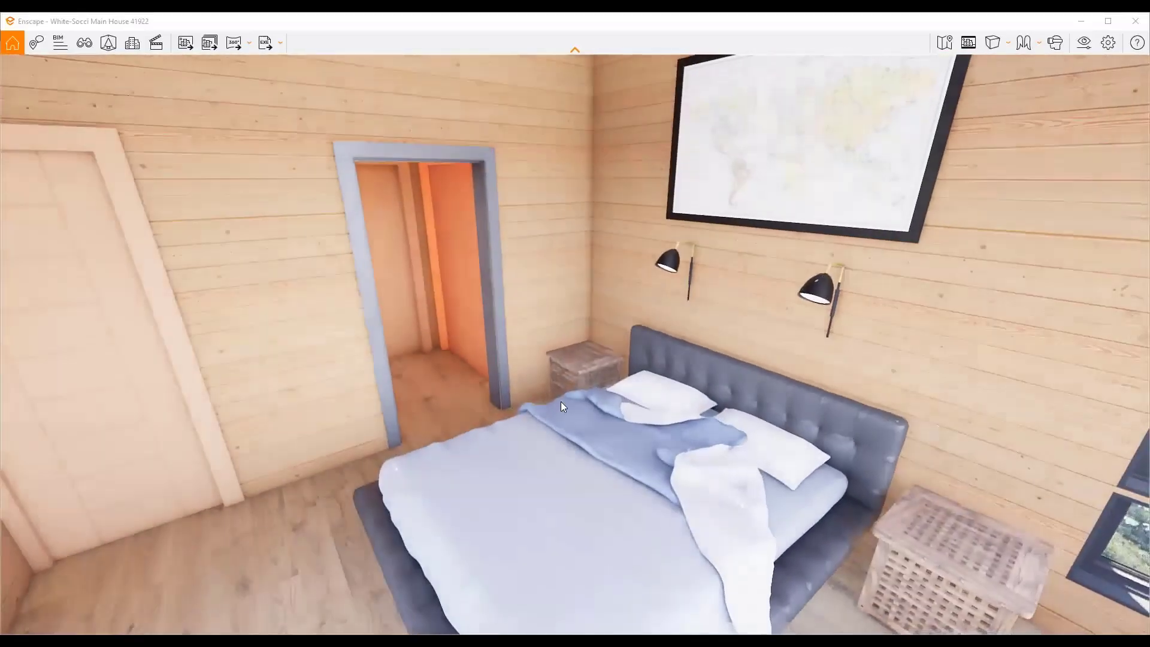
right_click_drag(501, 327, 580, 383)
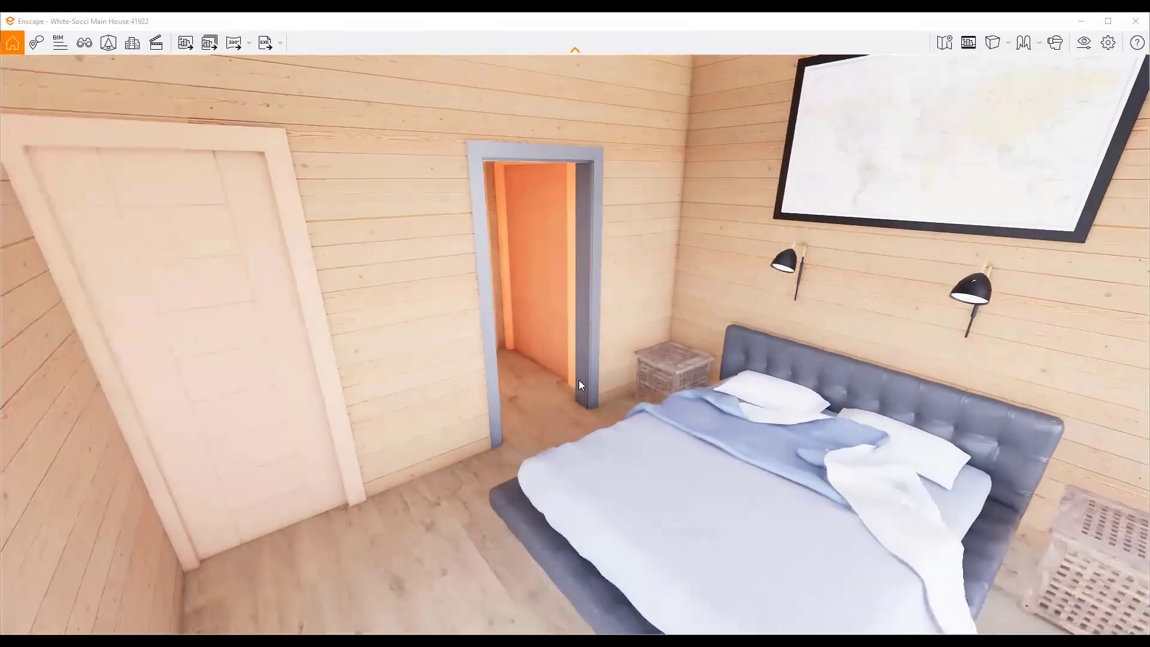
key("w")
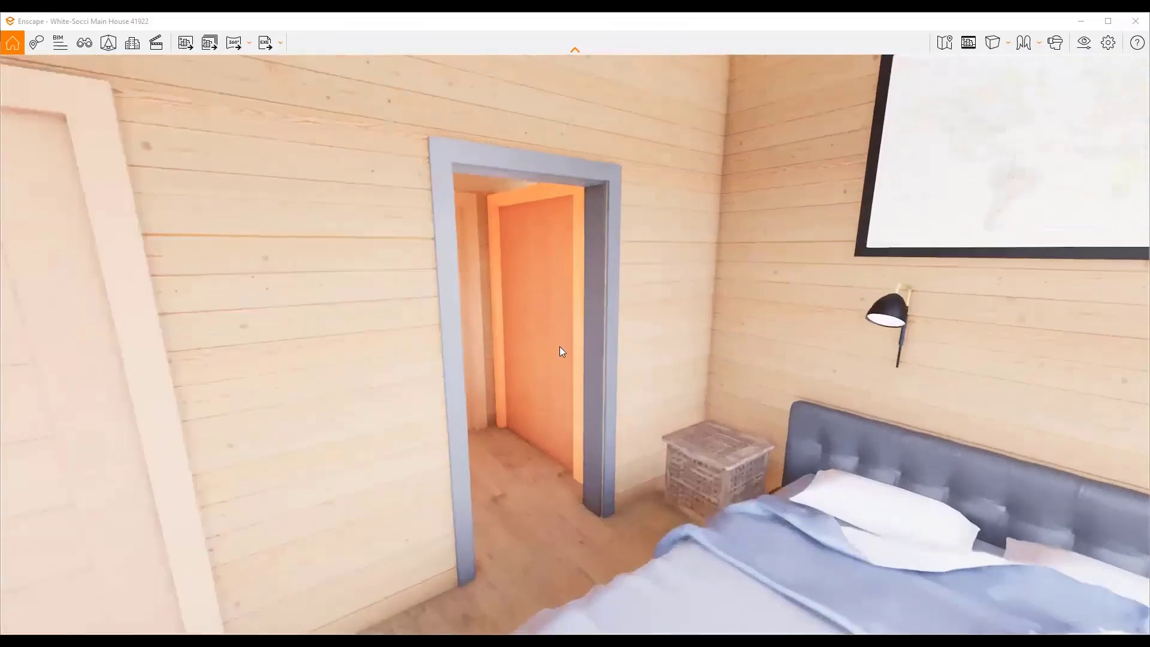
key("w")
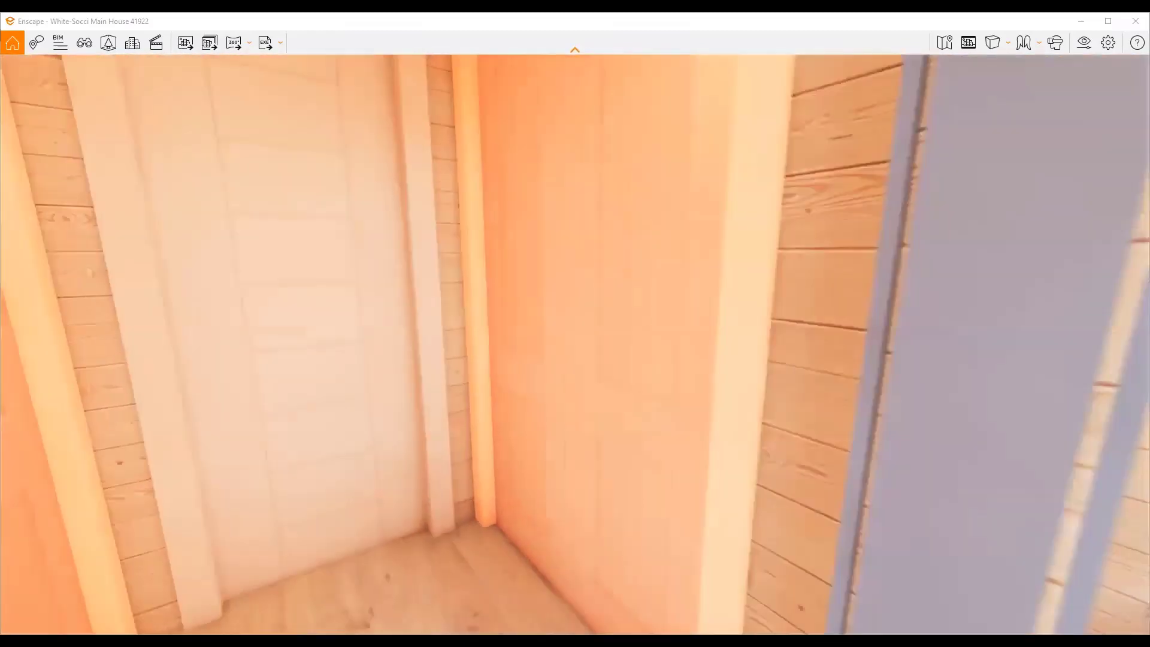
key("w")
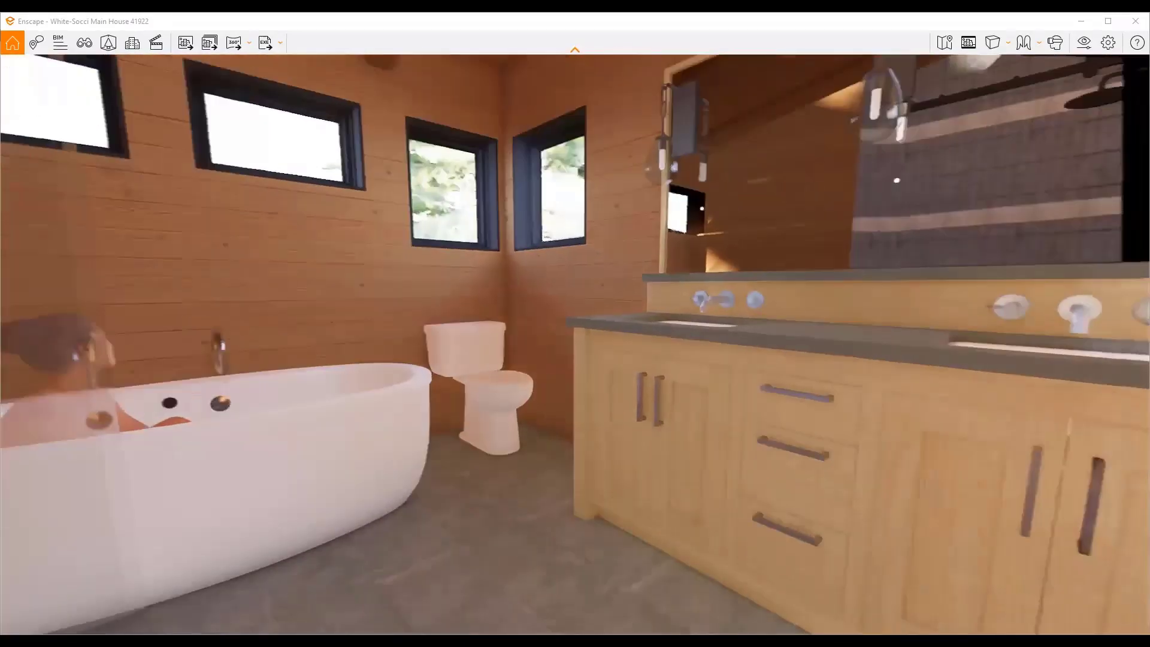
Examine the bathroom's double vanity and shower from several angles, and descend through the floor to the living room ceiling
key("a")
left_click_drag(467, 395, 646, 399)
key("e")
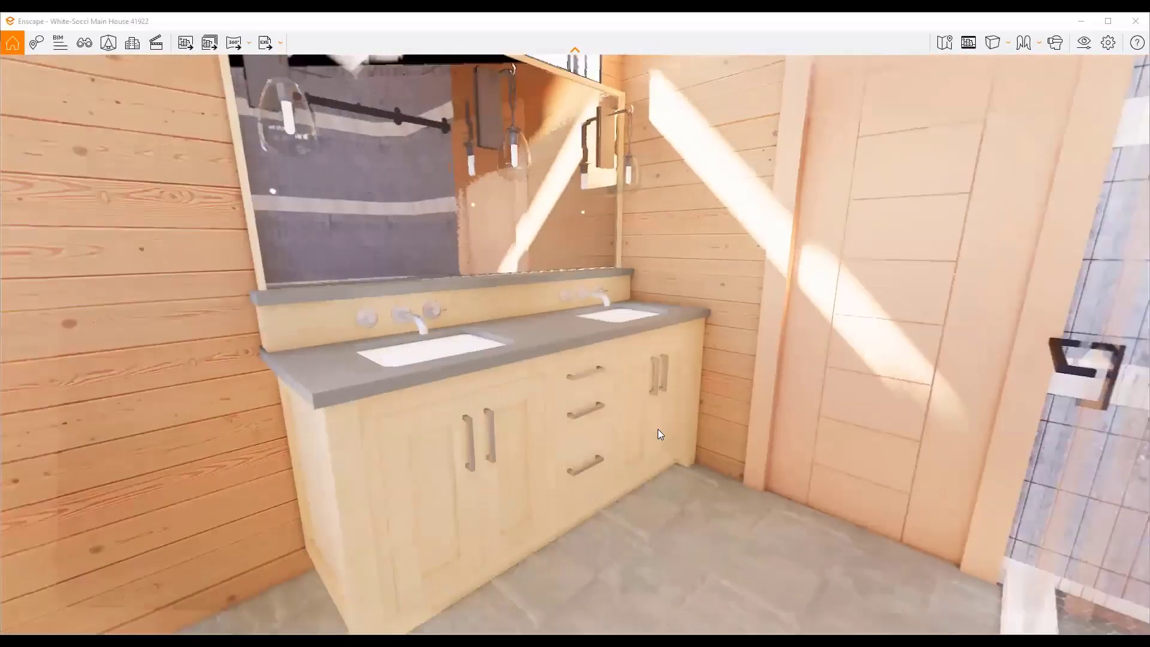
key("s")
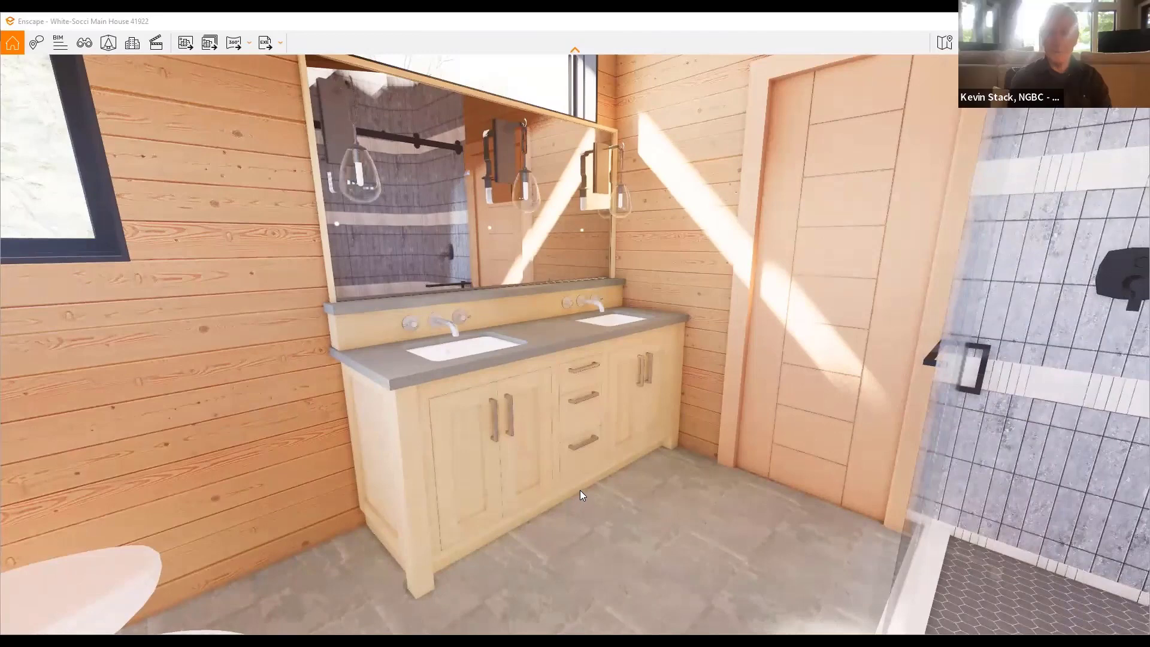
left_click_drag(515, 520, 650, 544)
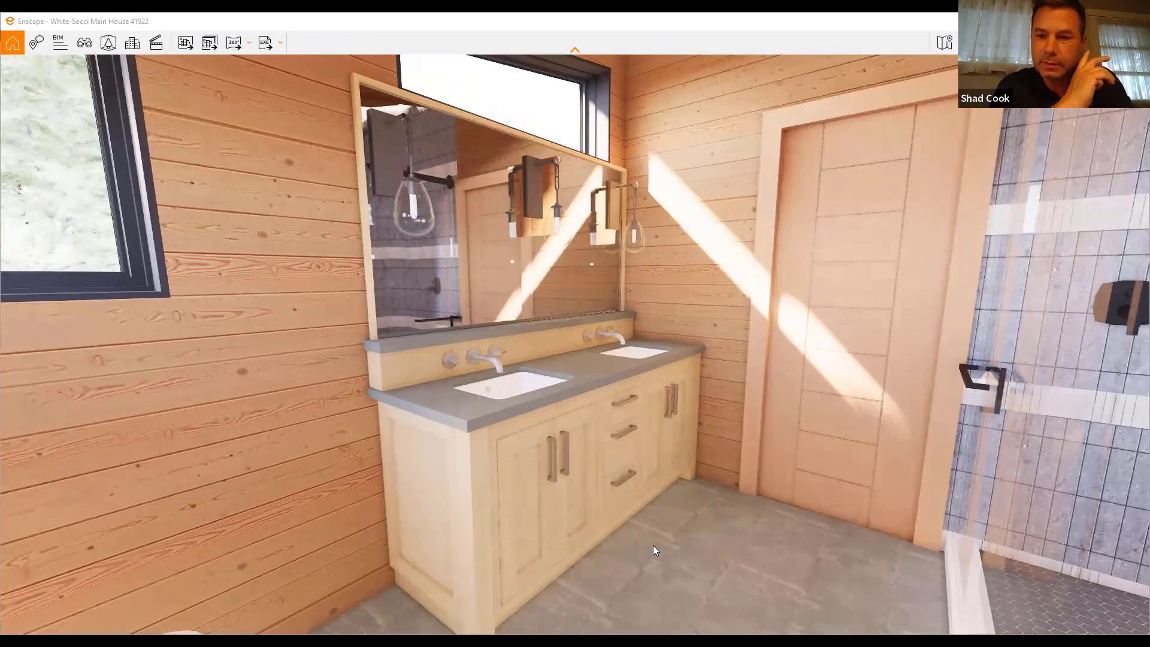
right_click_drag(673, 542, 420, 432)
key("e")
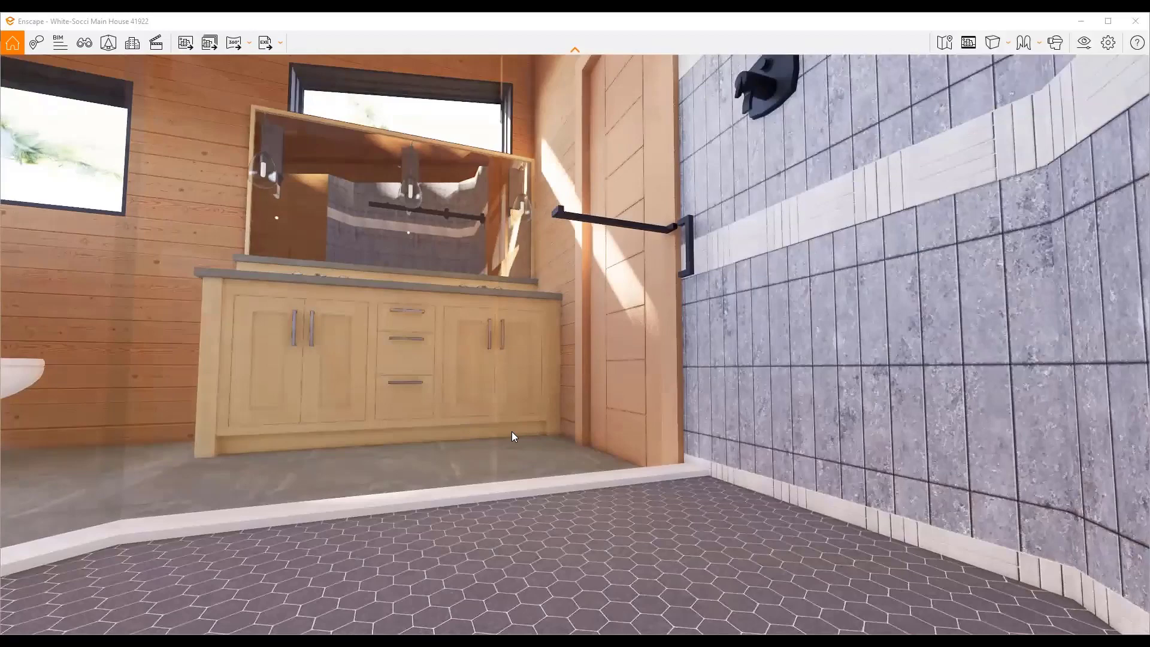
key("q")
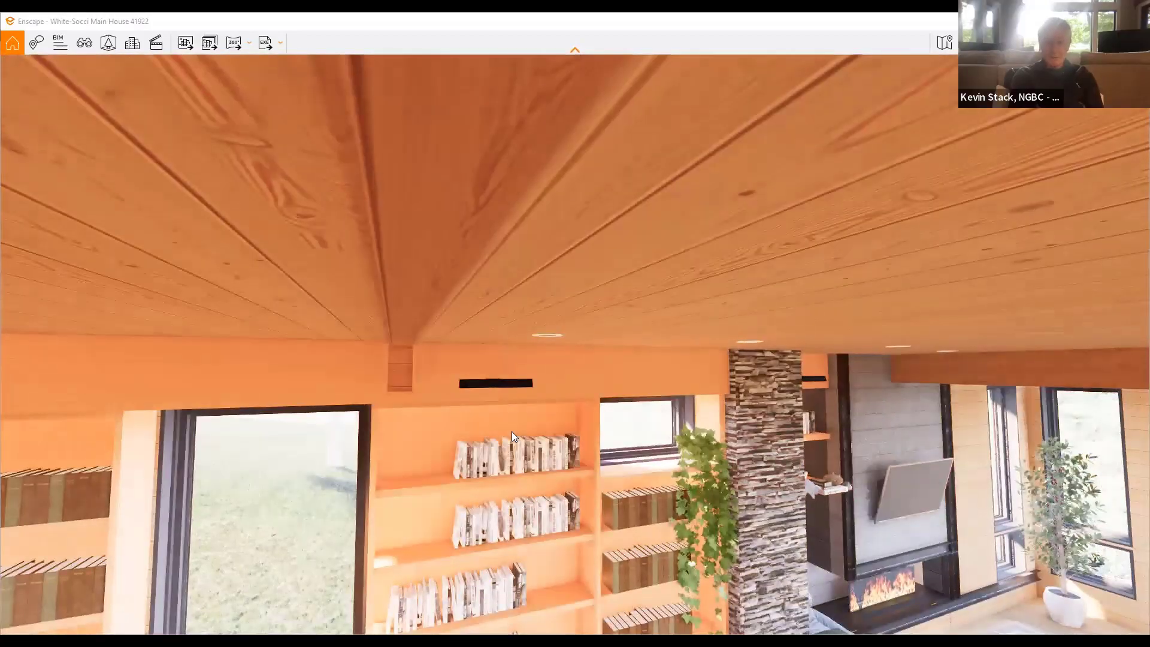
Look over the living room ceiling and bookshelf wall, and rise through the floor into the bathroom to examine the double vanity
key("q")
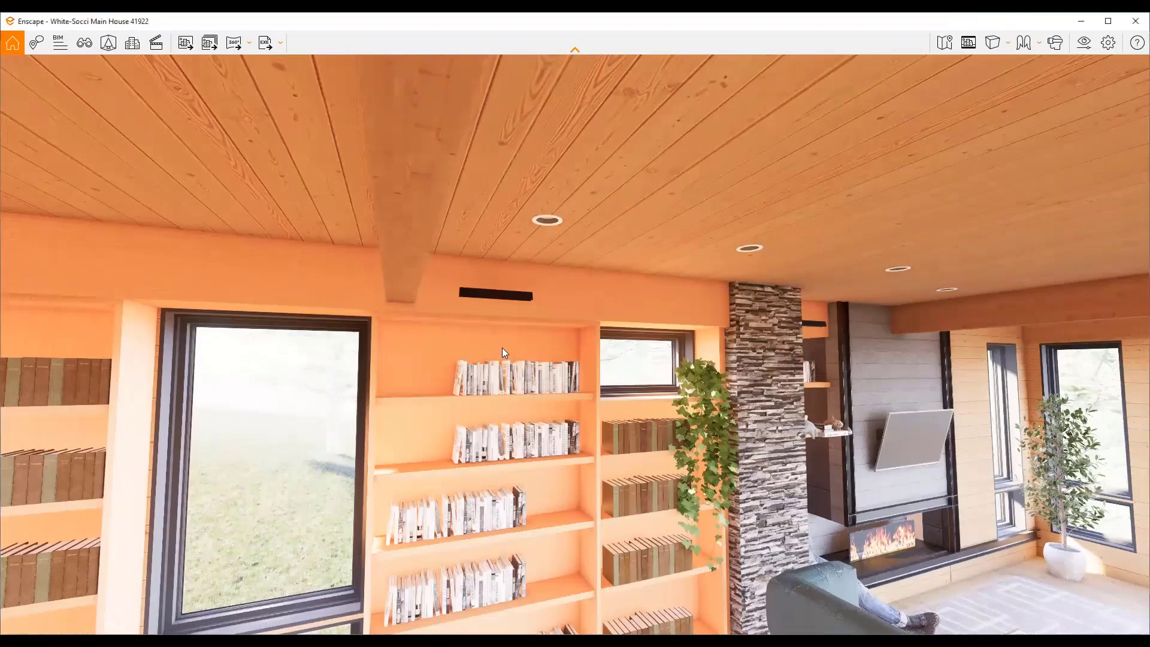
key("e")
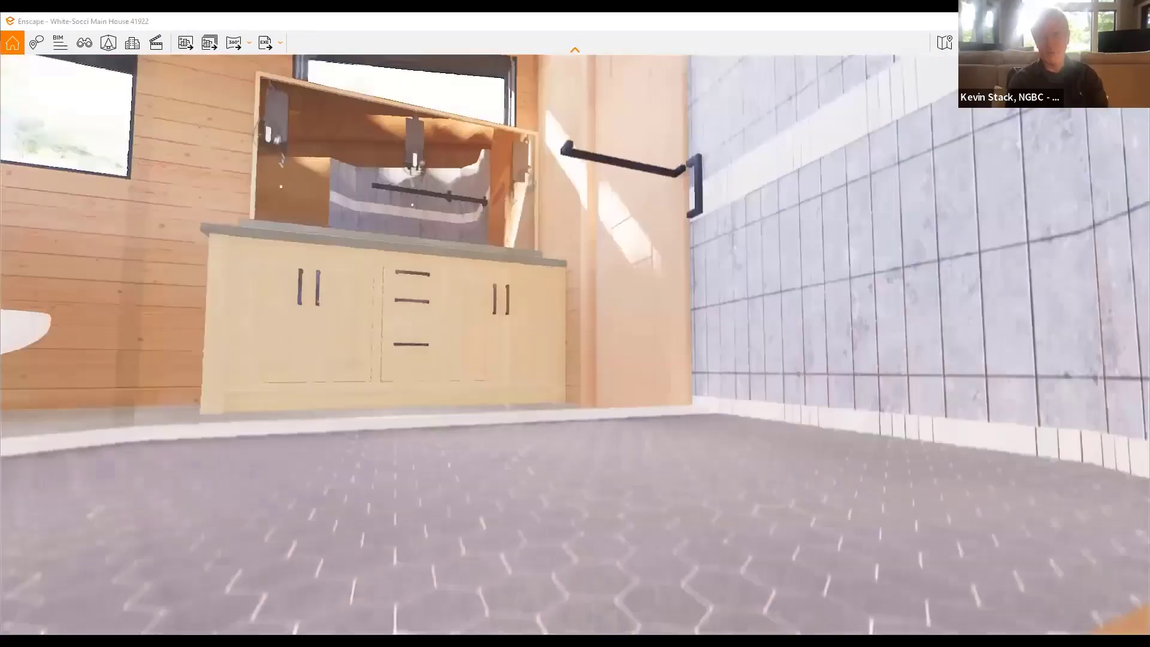
key("e")
key("w")
left_click_drag(452, 466, 511, 391)
key("w")
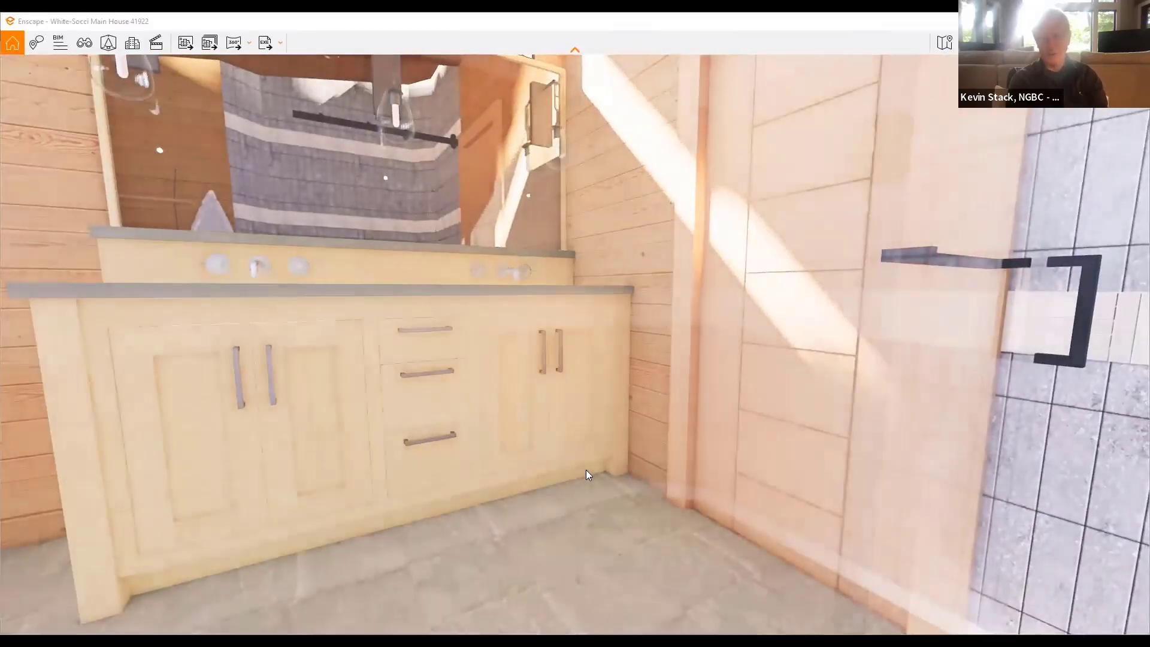
key("e")
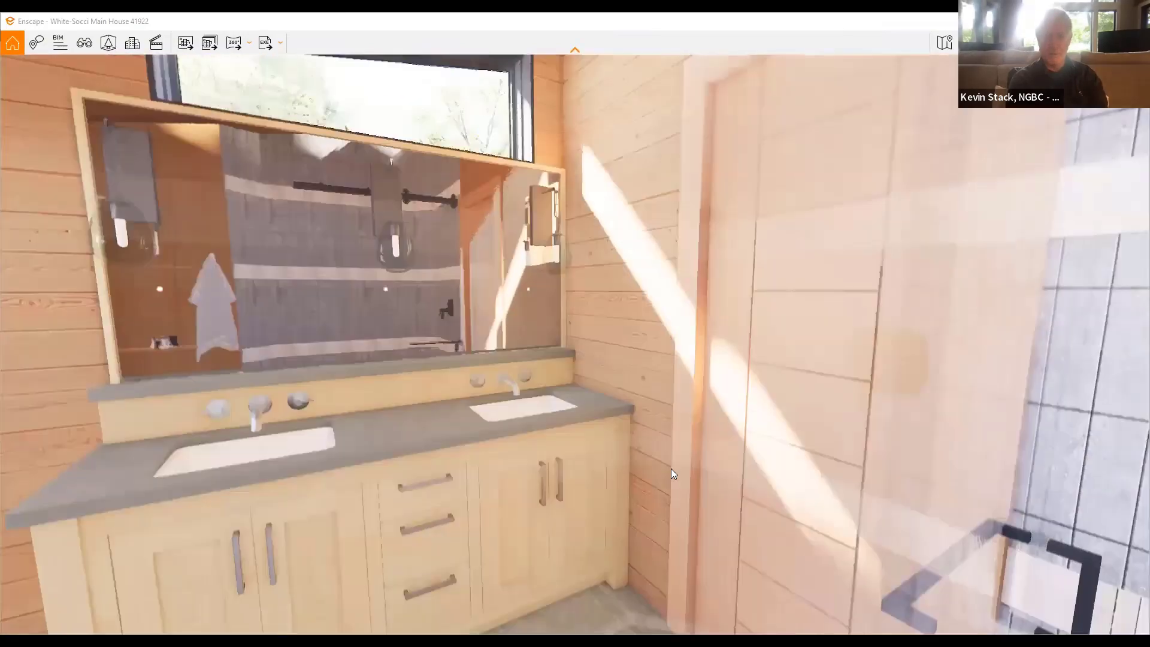
key("w")
Examine the closet passage between the bathroom and bedroom from several angles, including its high window, doors and floor
left_click_drag(658, 469, 620, 635)
key("e")
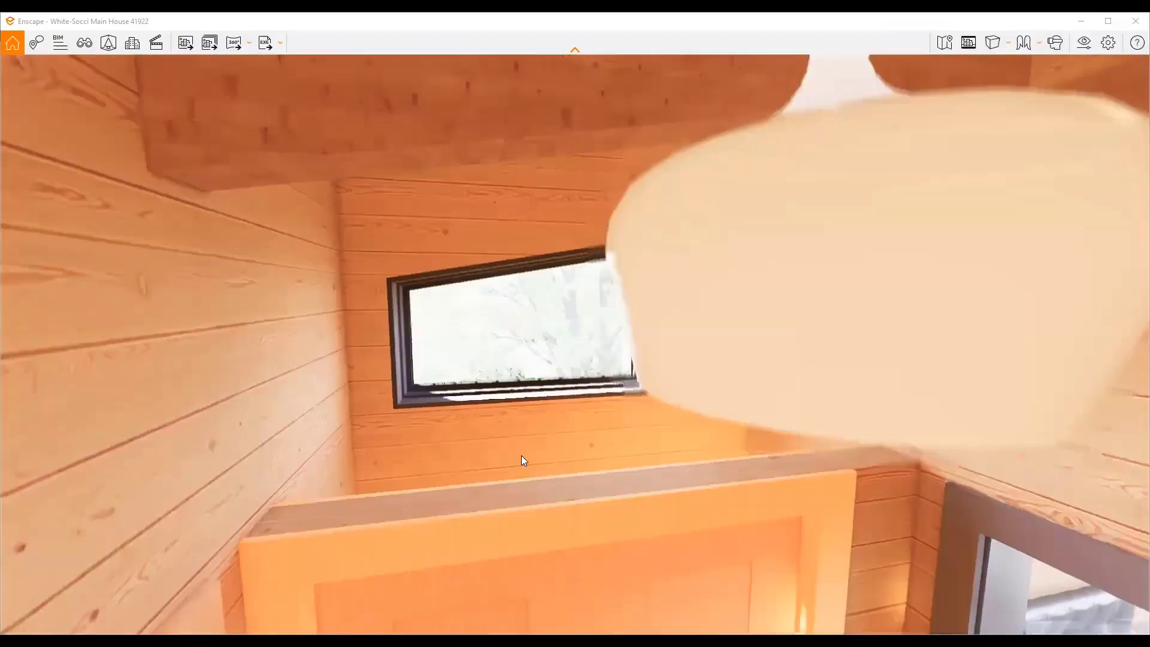
left_click_drag(521, 459, 611, 270)
key("q")
left_click_drag(652, 497, 392, 454)
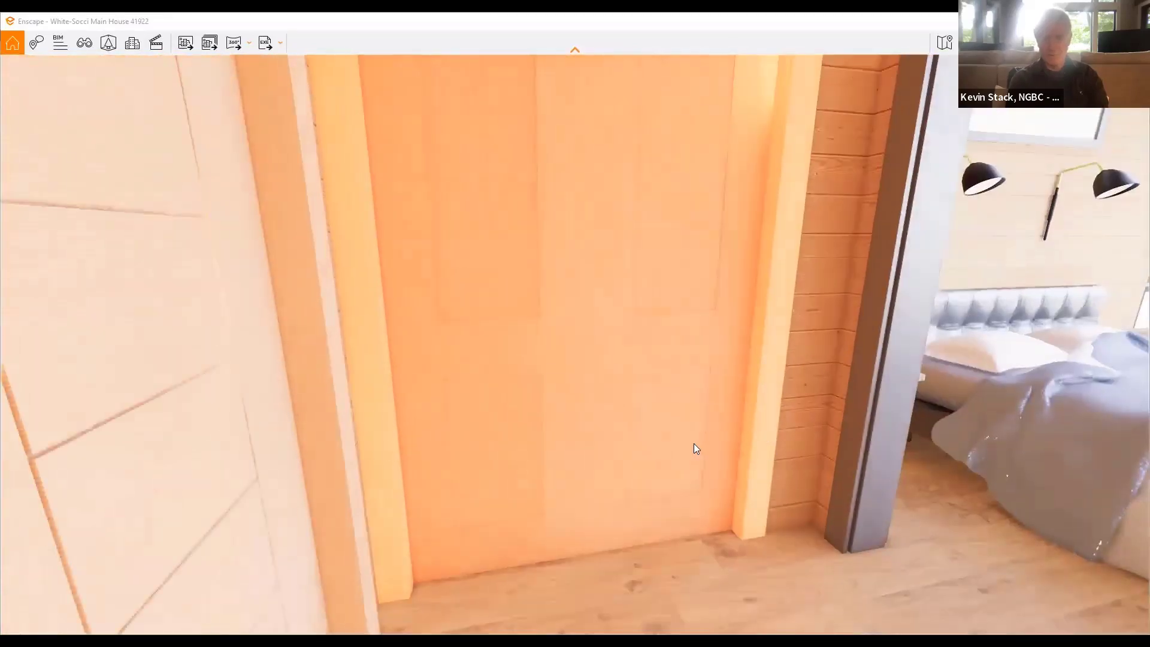
key("a")
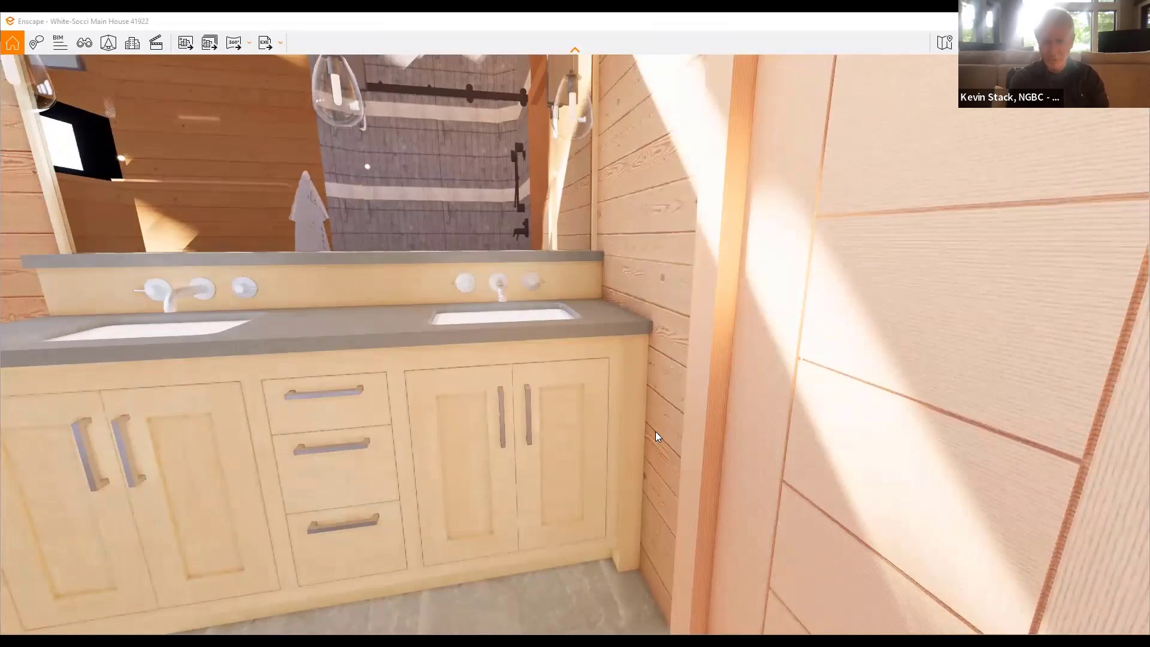
key("a")
key("d")
key("w")
left_click_drag(655, 431, 646, 436)
key("d")
key("d")
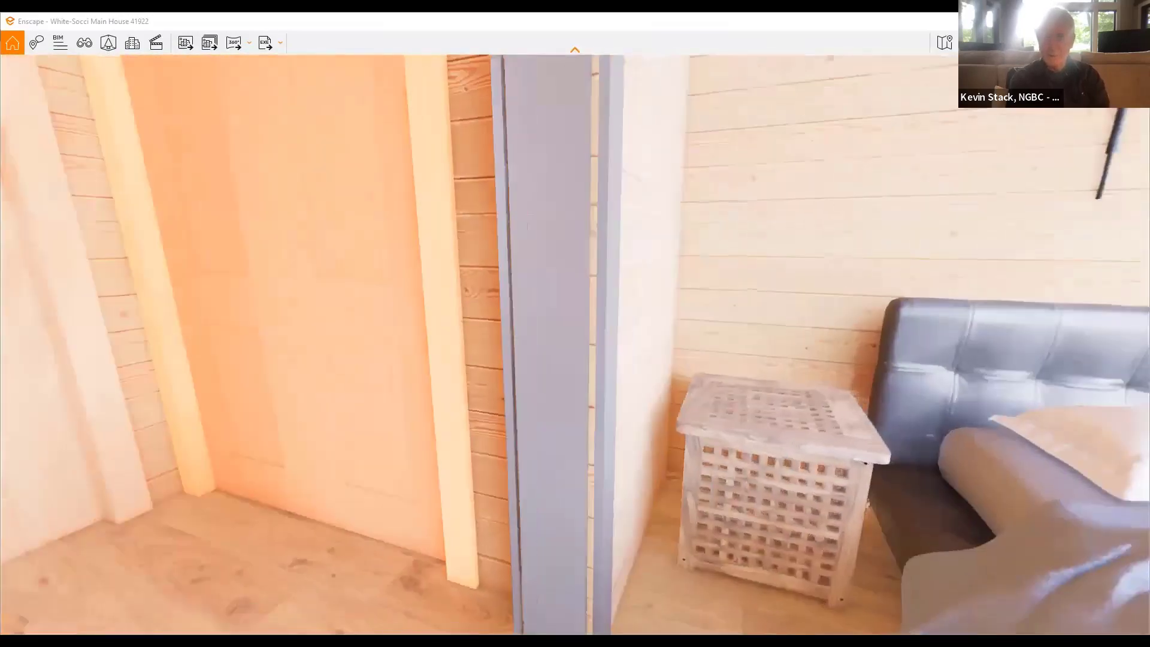
Back out of the closet into the bedroom and examine the doorway wall, ceiling beams and headboard wall
key("s")
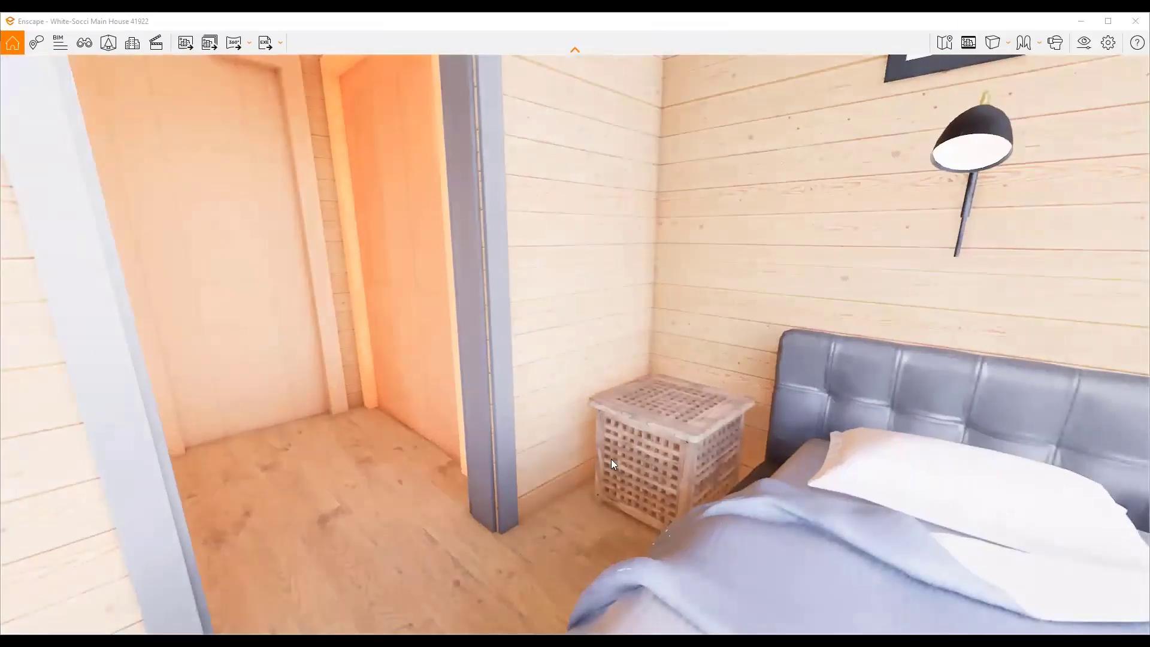
key("w")
key("s")
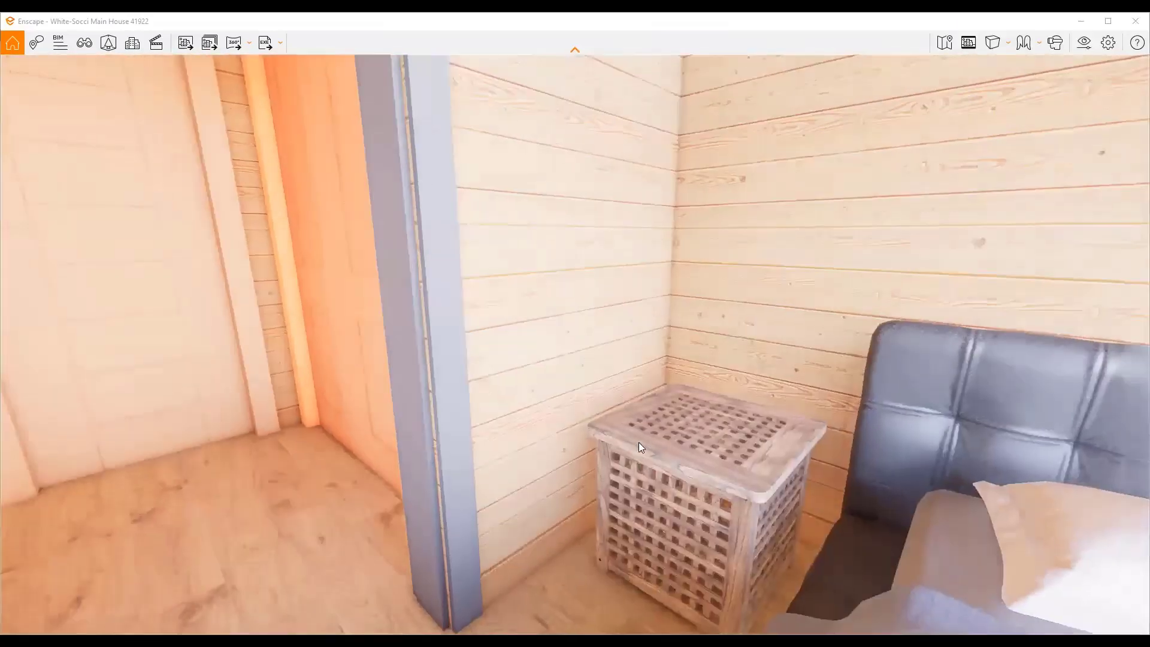
key("s")
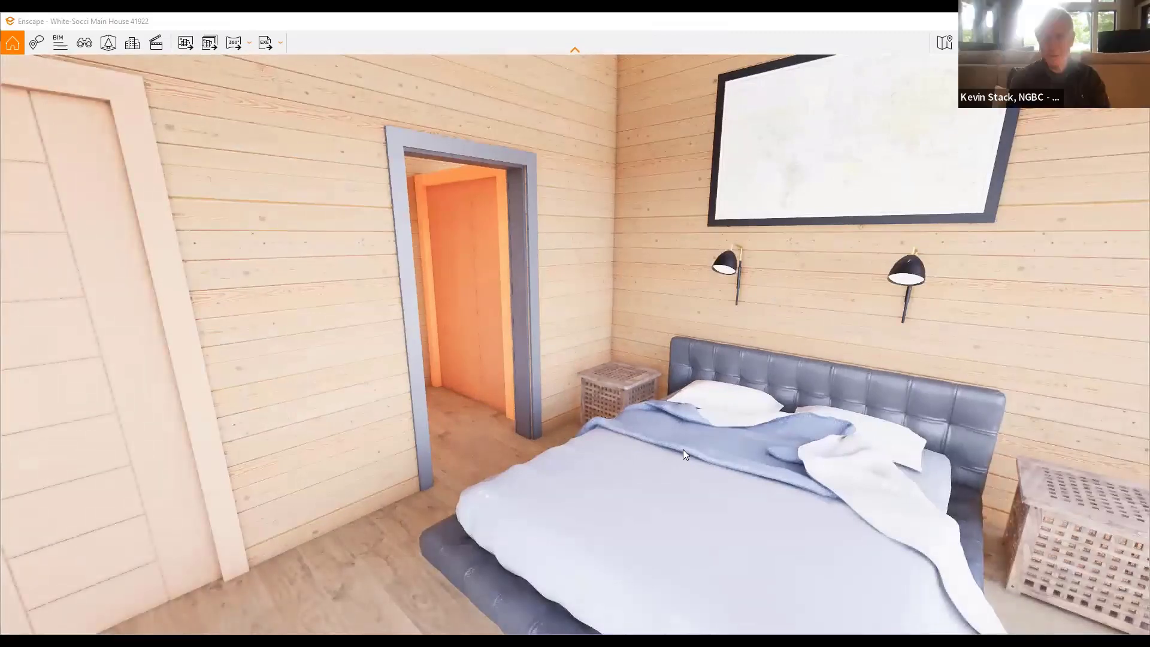
left_click_drag(683, 449, 685, 451)
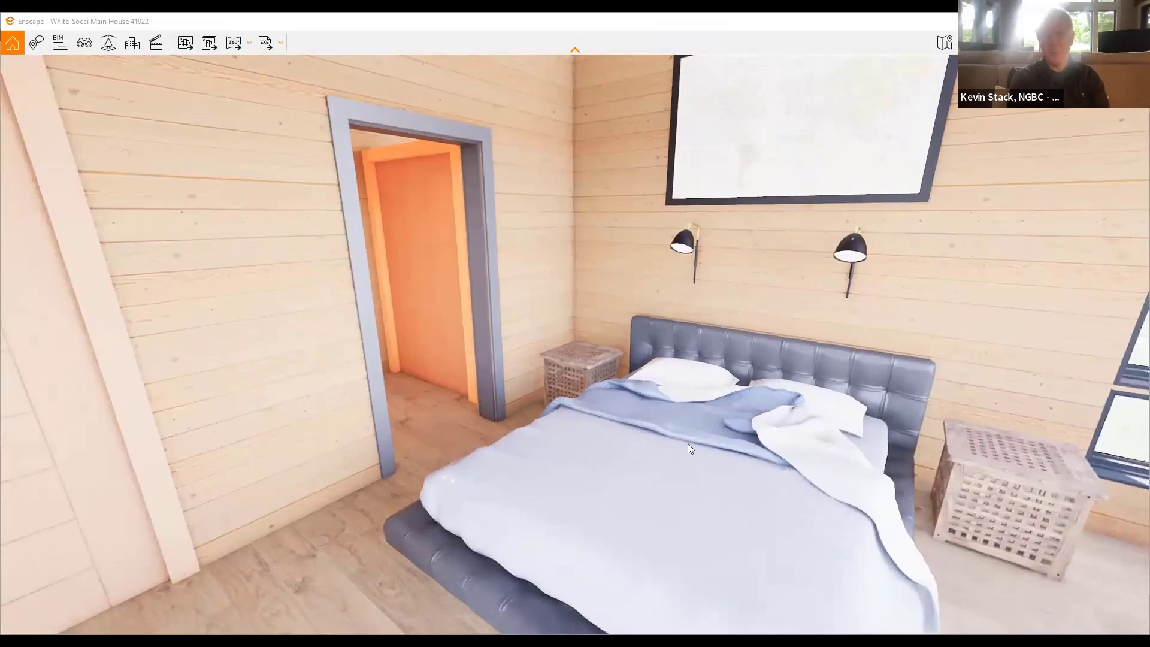
left_click_drag(651, 368, 568, 183)
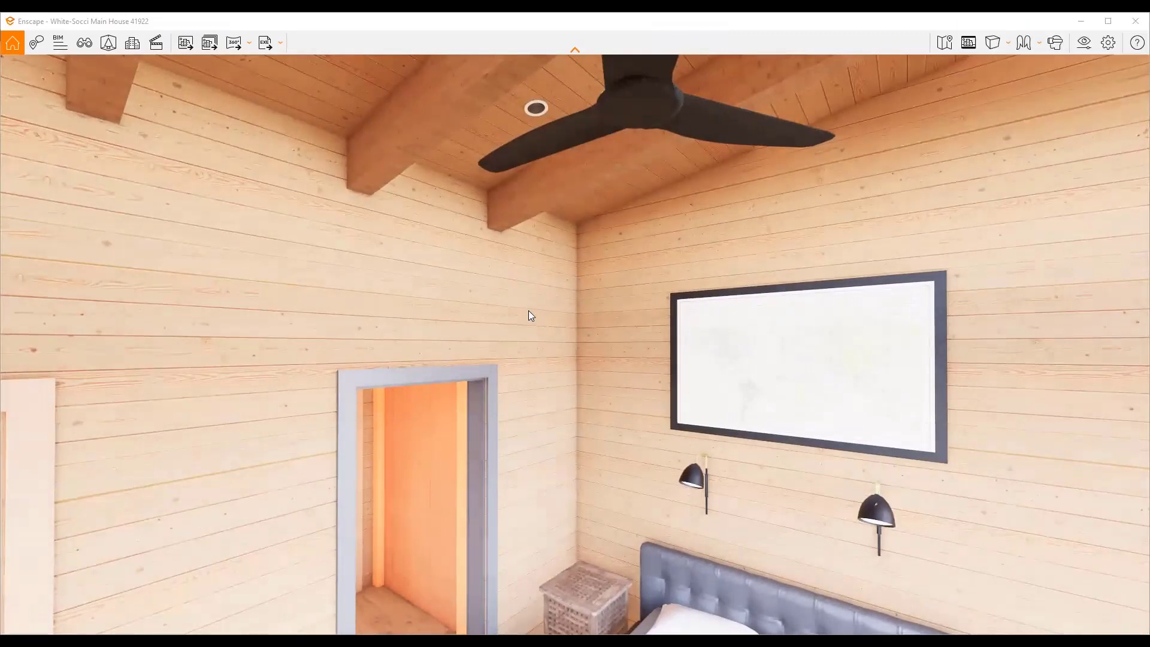
key("a")
key("space")
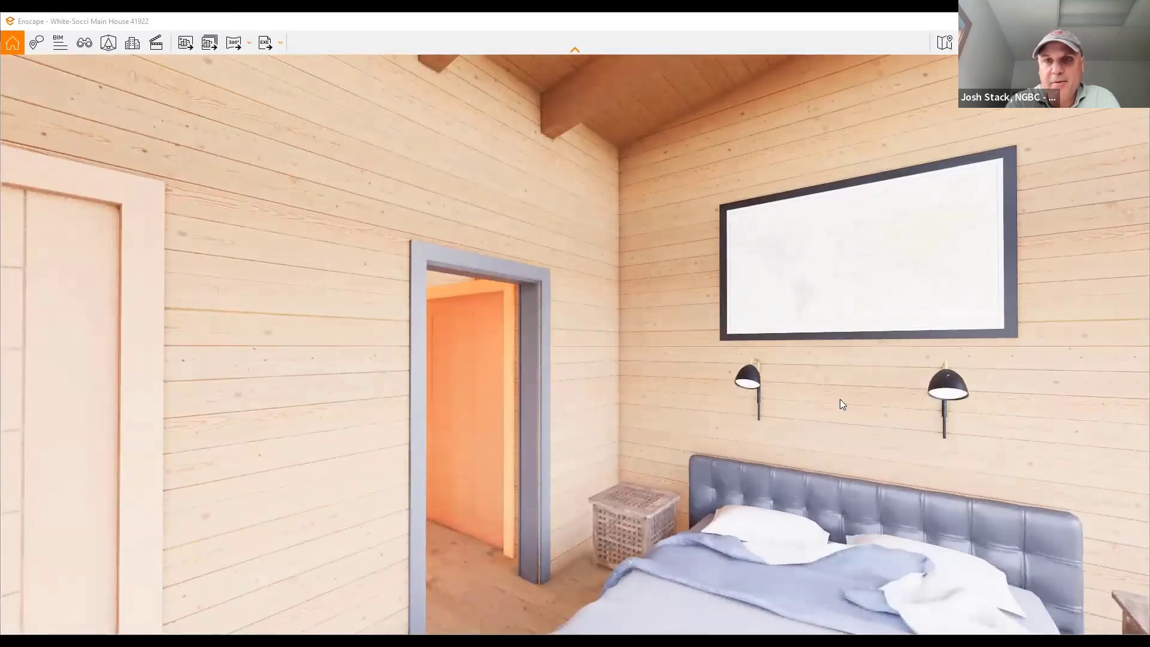
left_click_drag(841, 398, 935, 425)
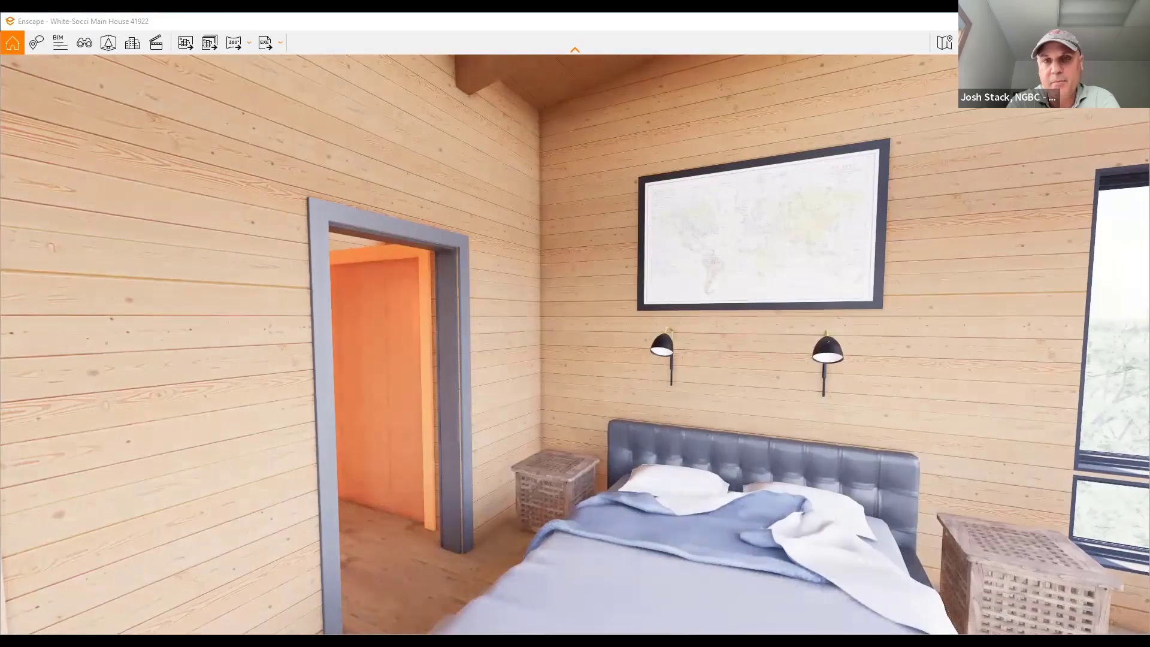
Switch to Revit and examine the wall between the primary closet and primary bedroom on the Upper Level Plan
key("alt+Tab")
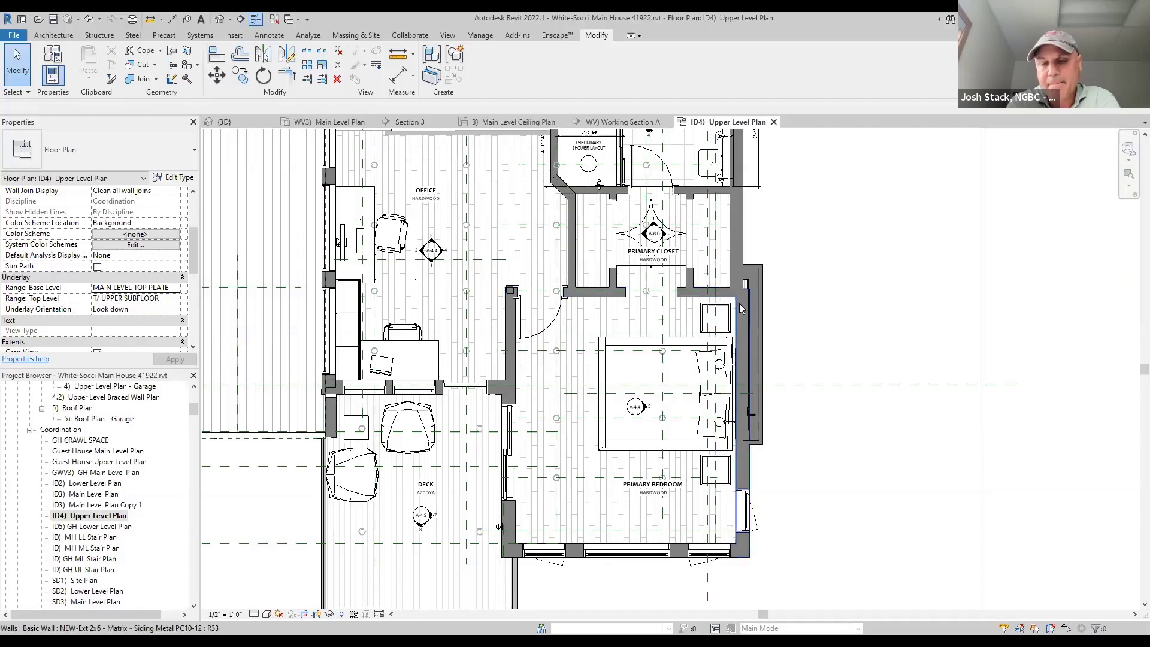
scroll(740, 304, "up", 2)
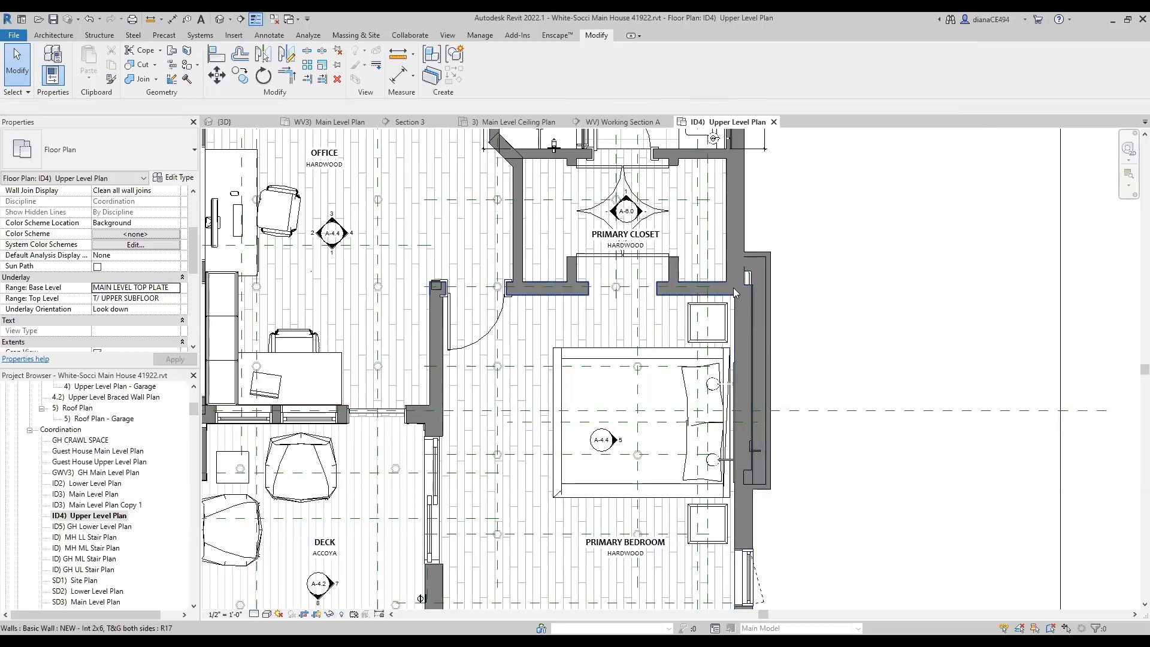
scroll(734, 303, "down", 1)
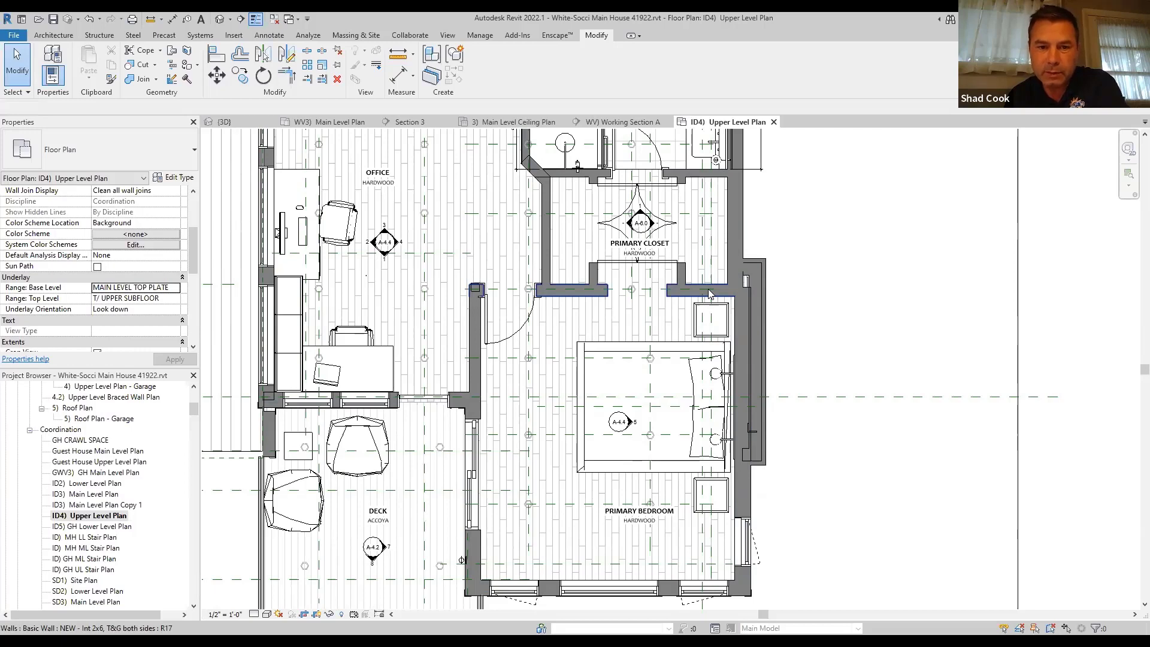
scroll(709, 293, "up", 3)
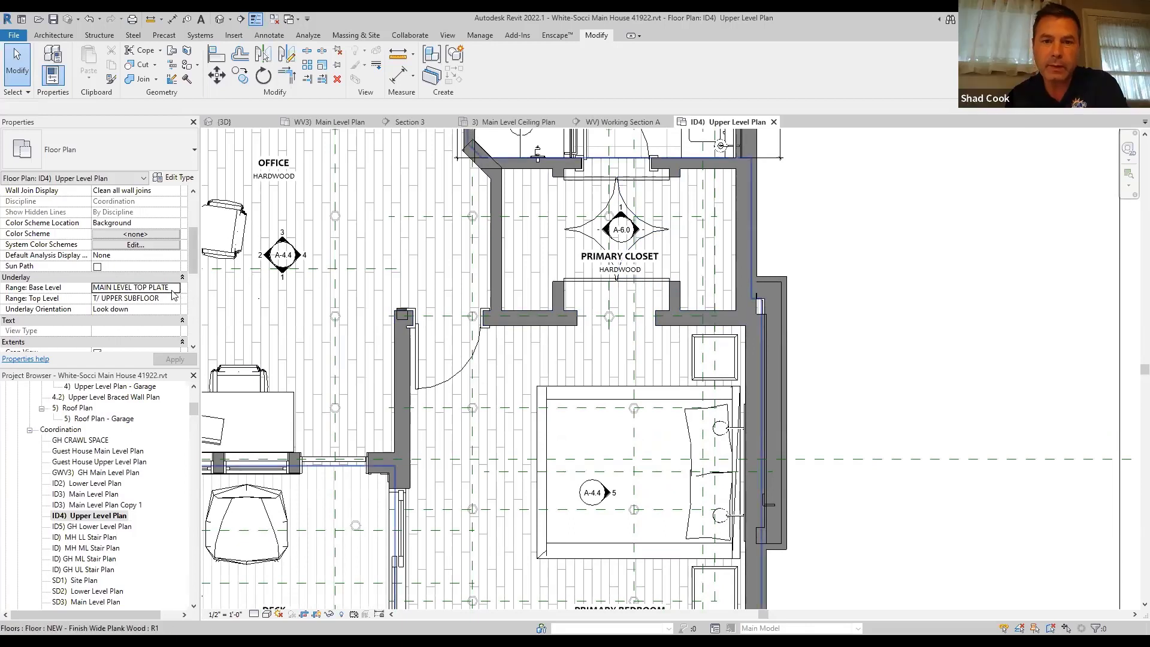
Set the plan's underlay base level to T/ MAIN SUBFLOOR and its orientation to Look up, and apply the changes
left_click(137, 288)
scroll(158, 335, "down", 1)
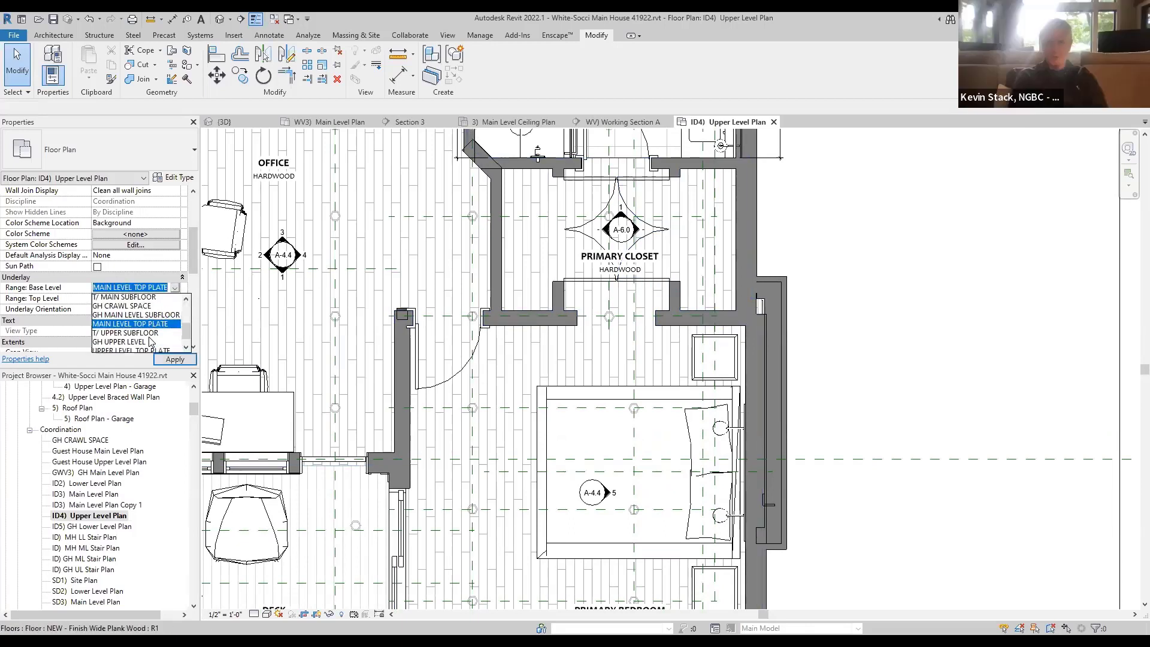
scroll(143, 330, "up", 1)
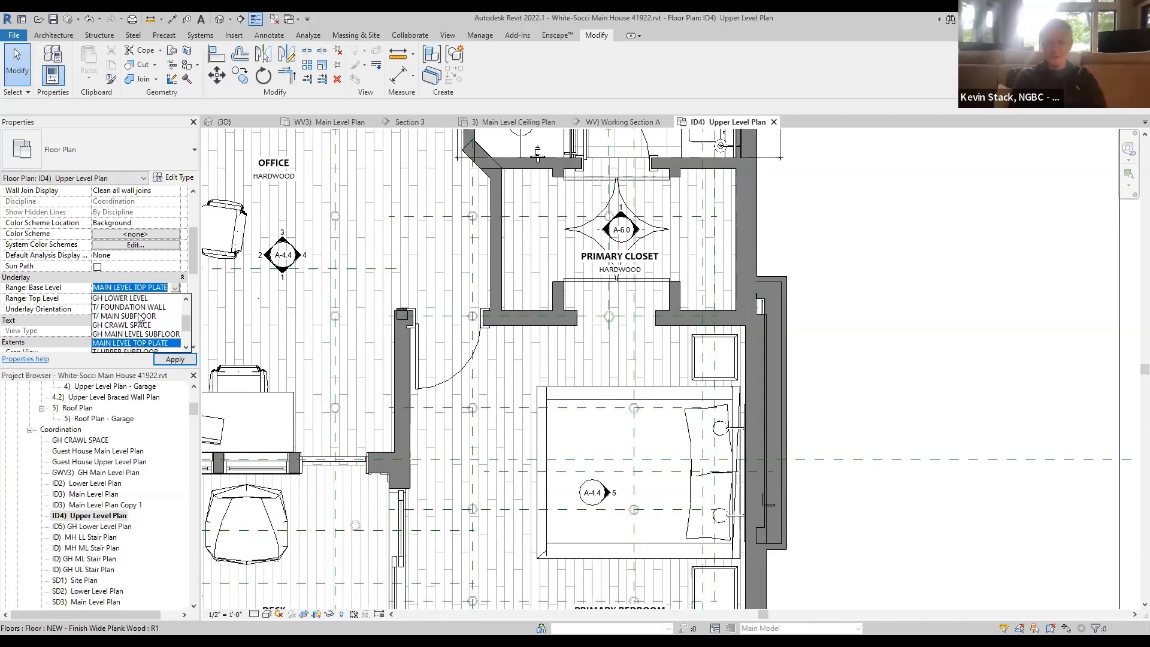
left_click(138, 315)
left_click(177, 301)
left_click(176, 299)
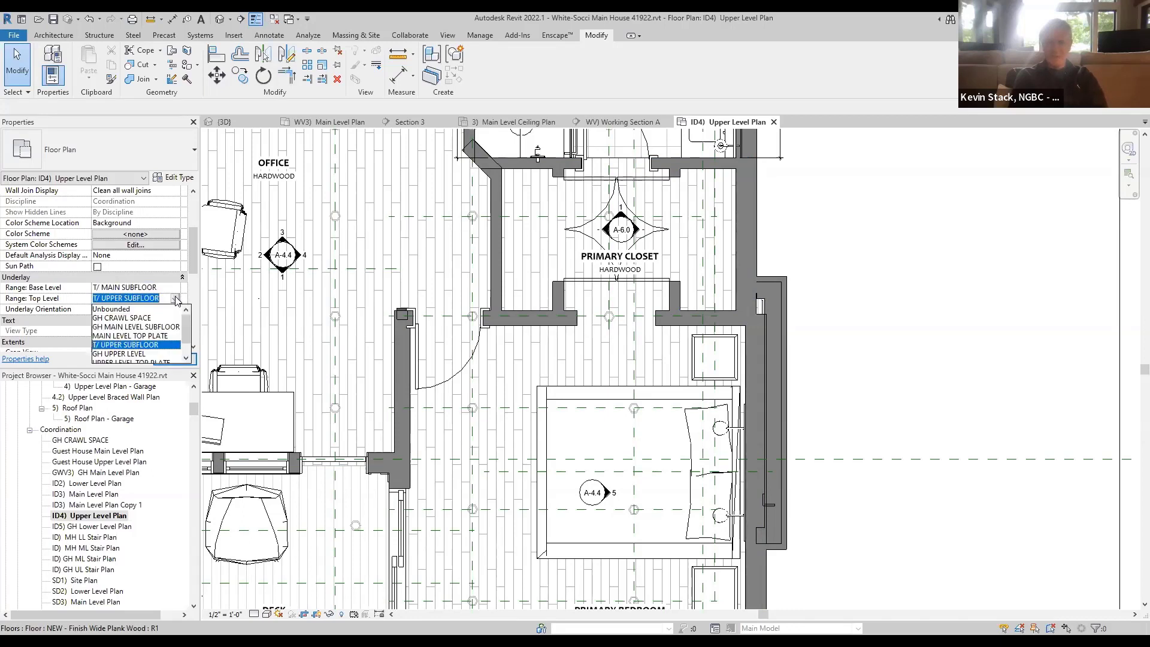
left_click(176, 300)
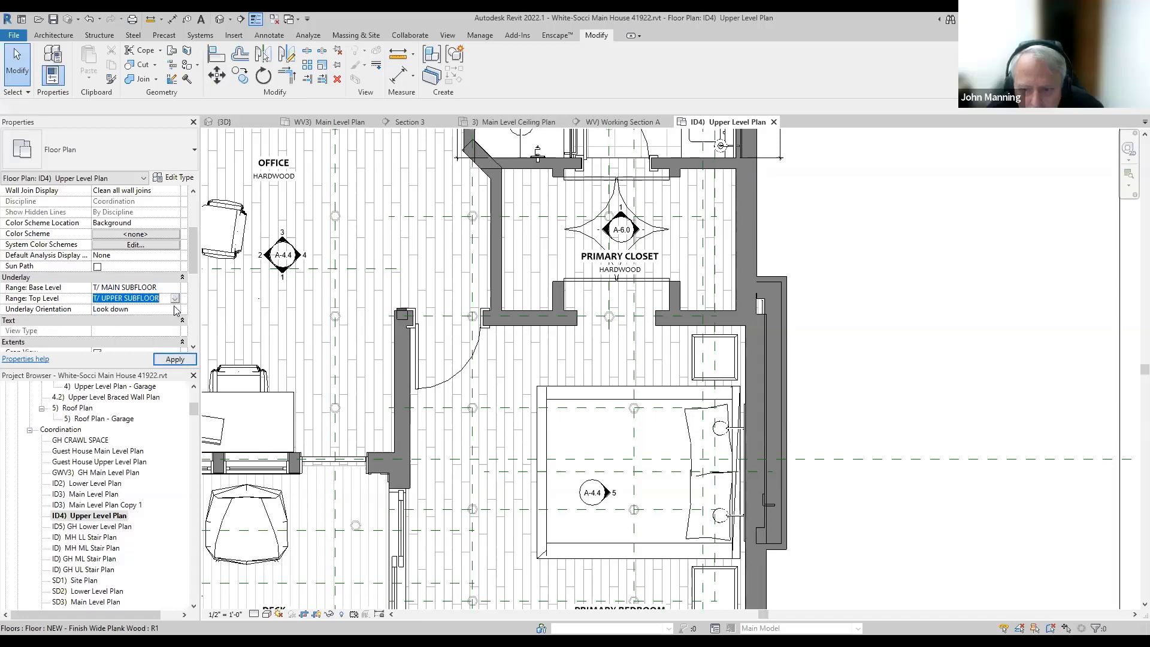
left_click(176, 359)
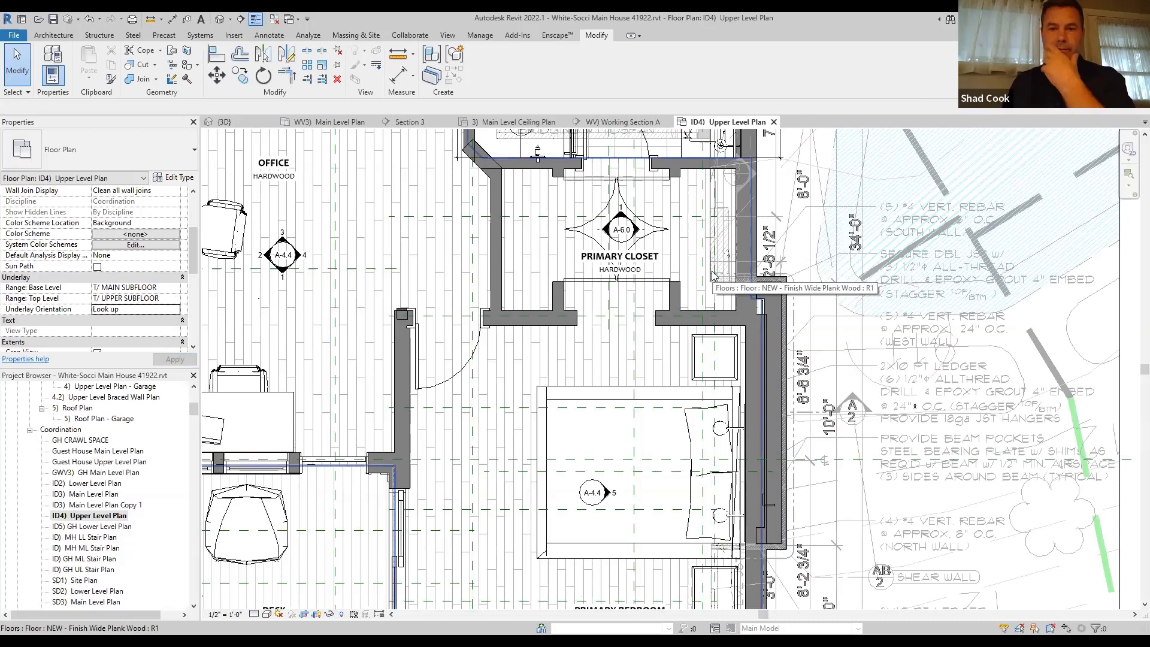
Examine how the main level underlay lines up with the primary closet, bath and bedroom walls on the plan
middle_click_drag(780, 262, 782, 320)
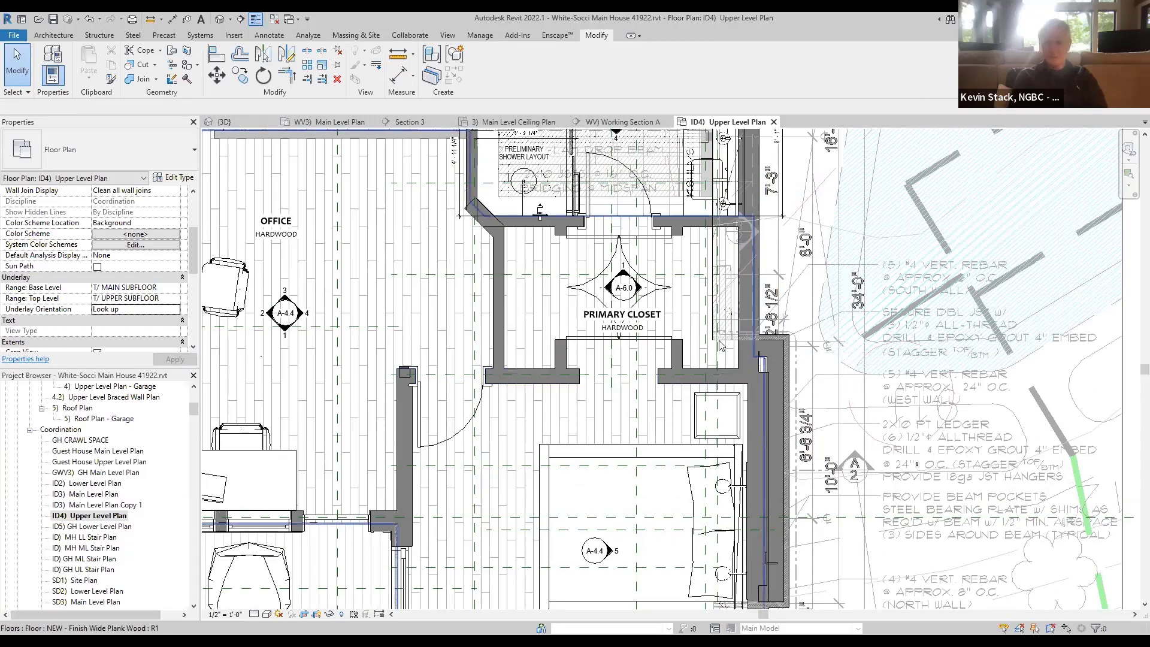
scroll(720, 346, "down", 1)
middle_click_drag(720, 353, 702, 276)
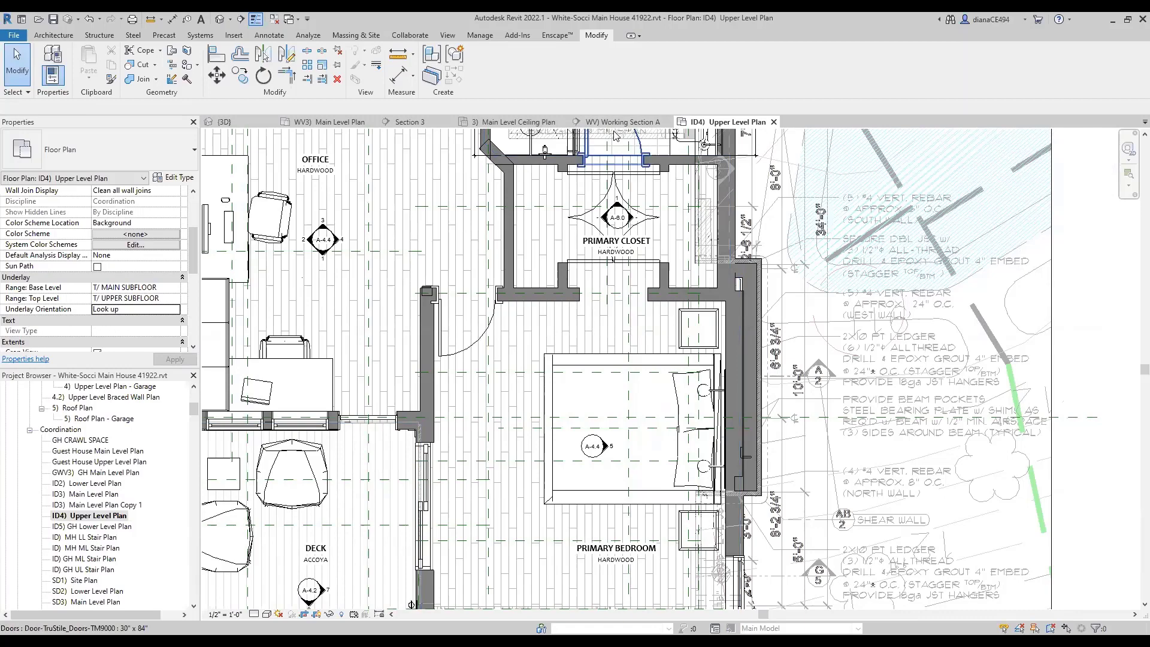
middle_click_drag(688, 225, 670, 322)
scroll(670, 322, "up", 1)
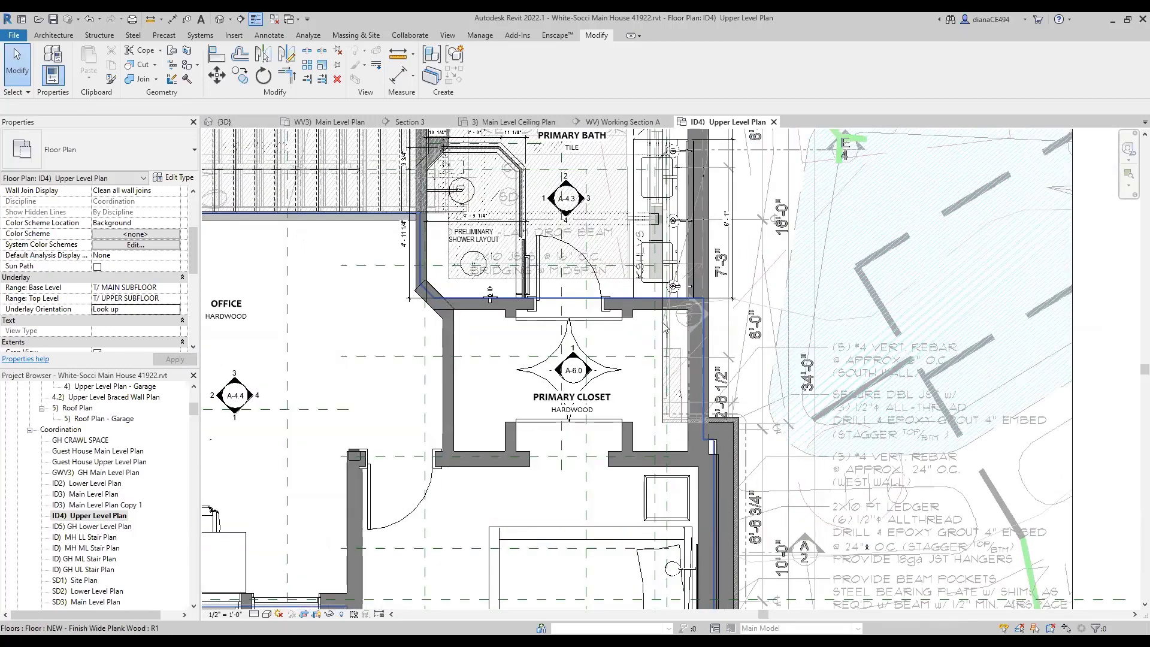
scroll(665, 324, "up", 1)
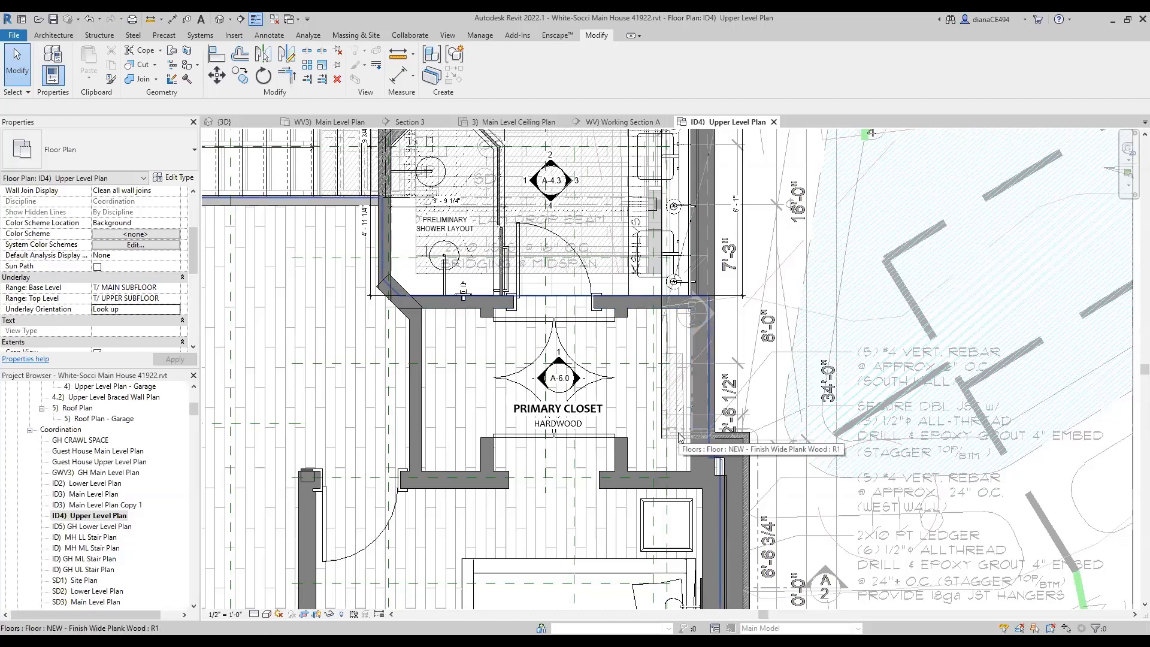
middle_click_drag(673, 469, 666, 389)
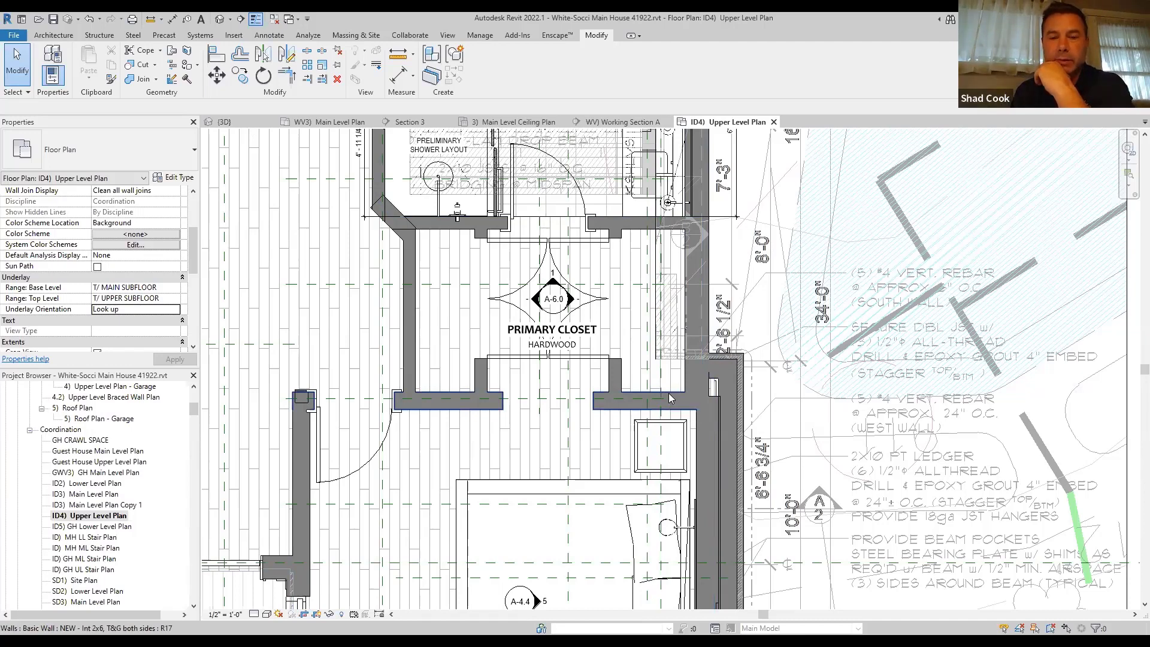
scroll(668, 393, "down", 2)
middle_click_drag(668, 393, 678, 371)
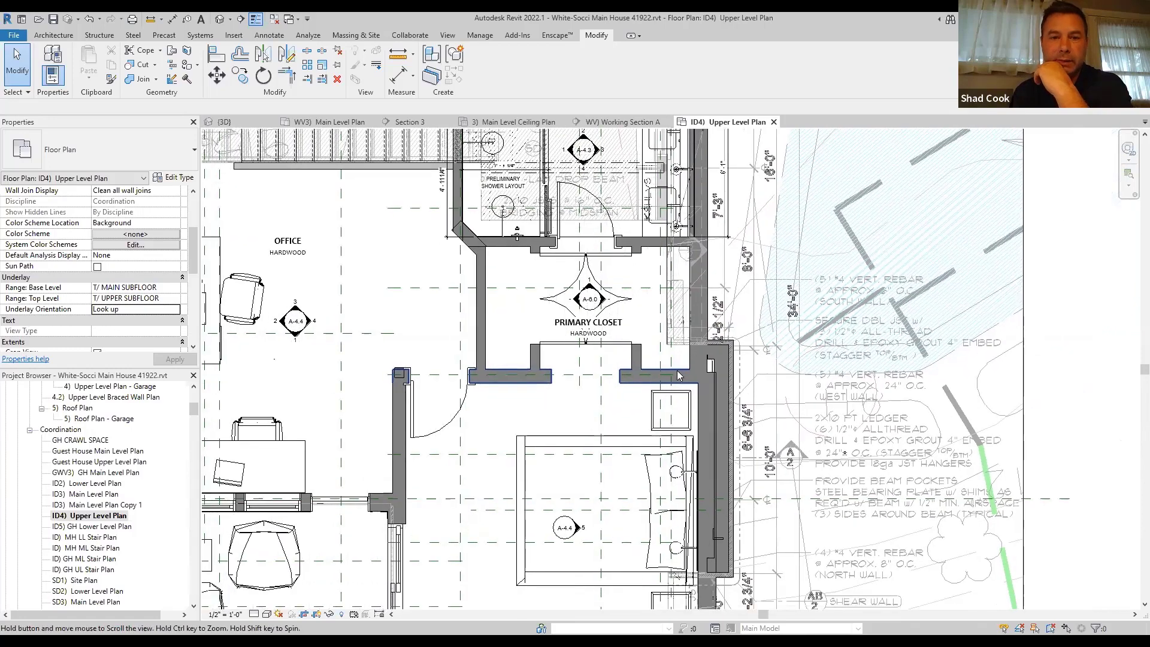
scroll(678, 370, "down", 1)
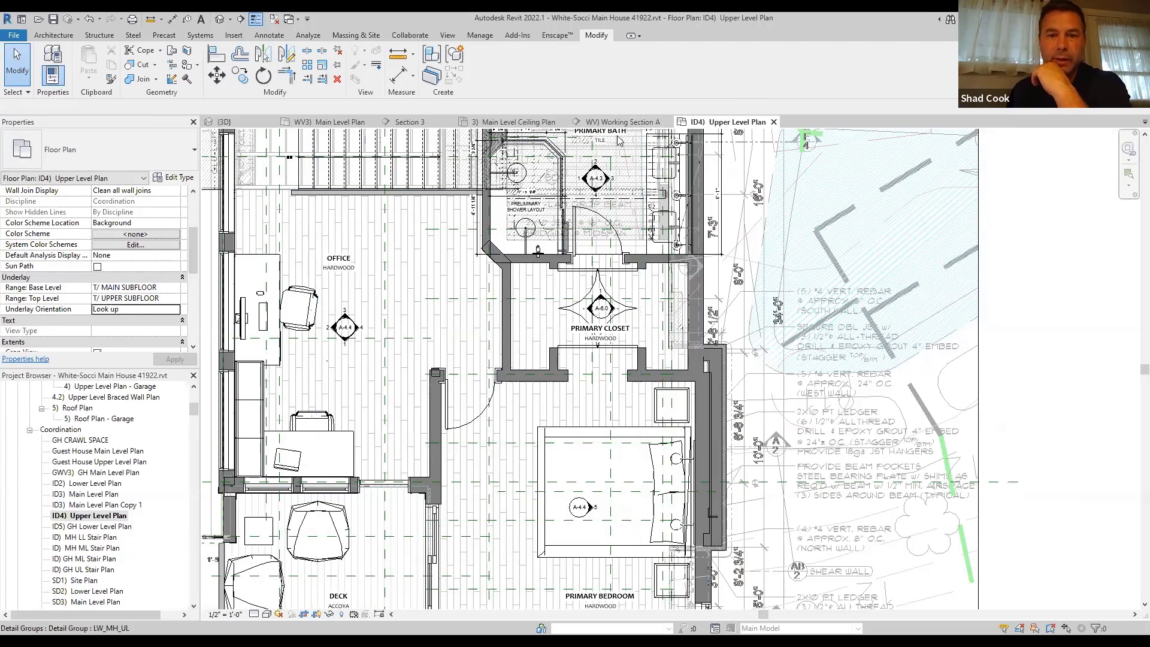
Switch to Enscape and look around the primary bedroom, examining the closet doorway, headboard wall, windows and ceiling beams
key("alt+Tab")
scroll(667, 381, "down", 1)
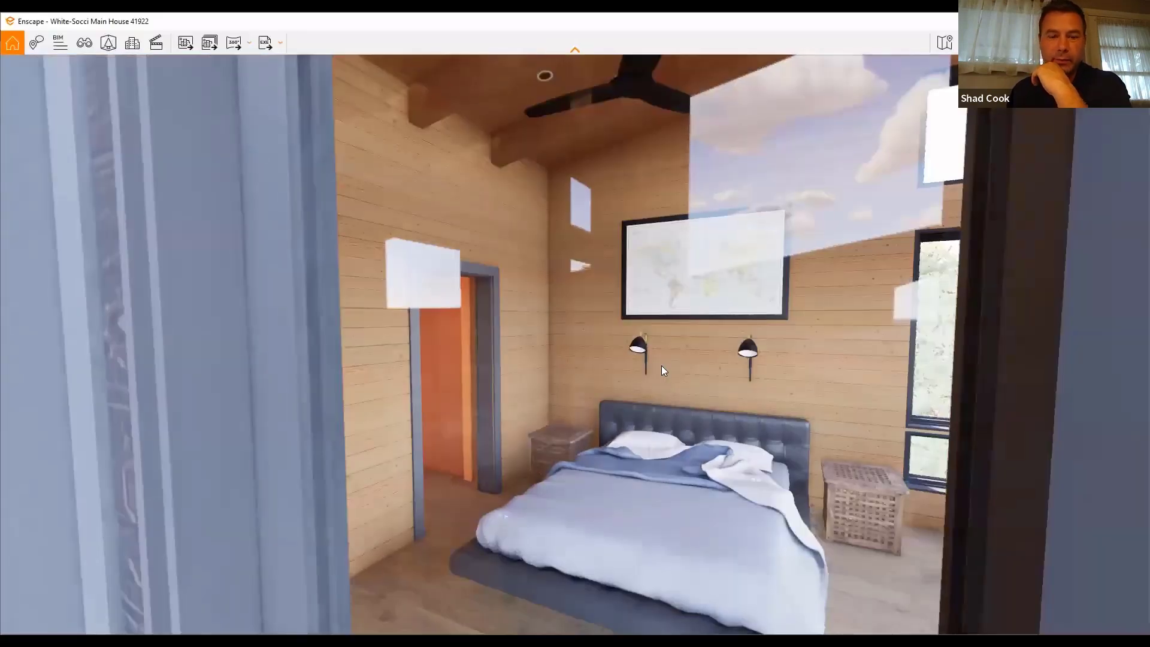
scroll(659, 365, "up", 1)
left_click_drag(658, 360, 784, 278)
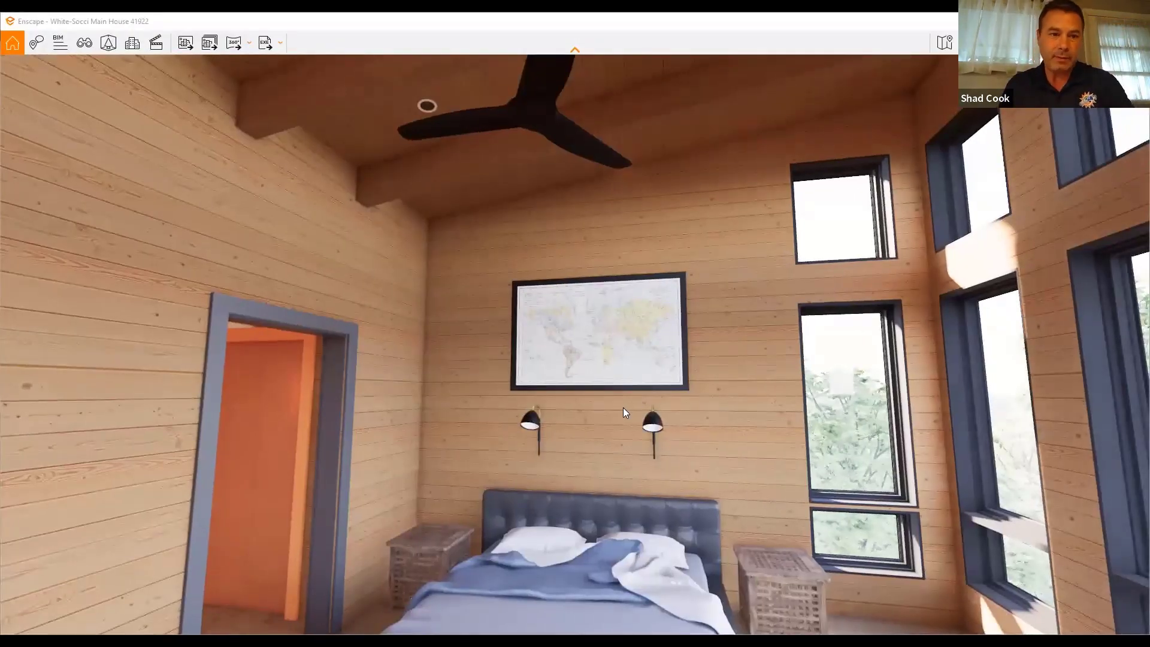
left_click_drag(671, 371, 617, 412)
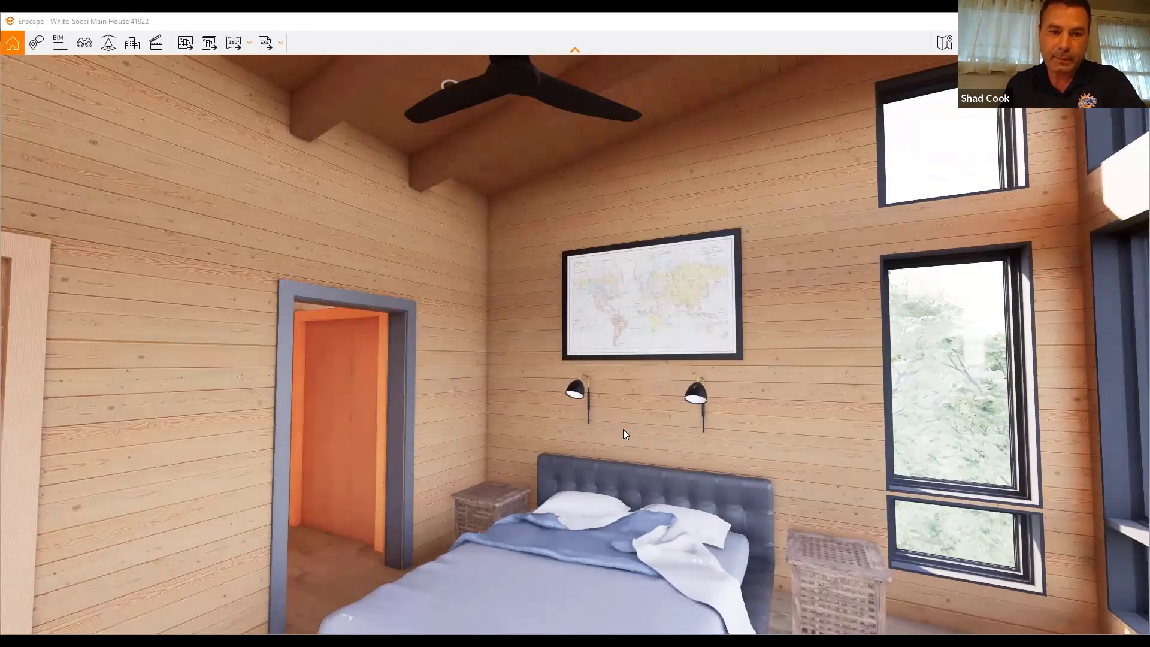
left_click_drag(616, 429, 501, 449)
left_click_drag(590, 405, 592, 405)
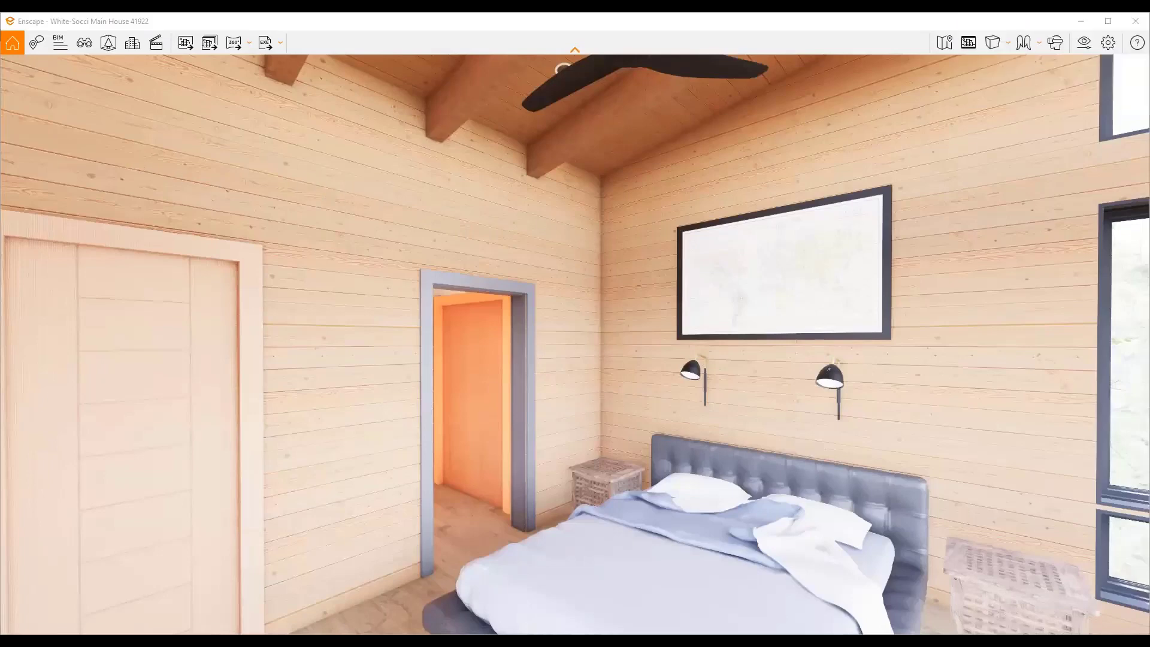
Look toward the closet and bedroom doorways, and move out of the primary bedroom onto the upper-level landing
left_click_drag(452, 203, 312, 186)
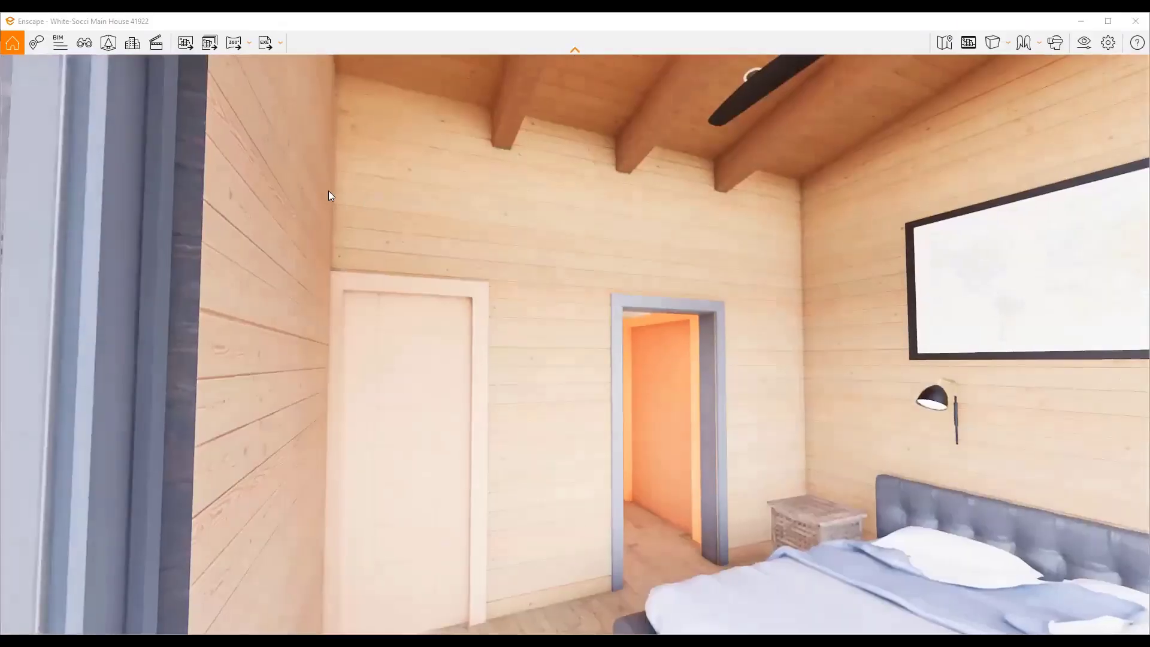
key("a")
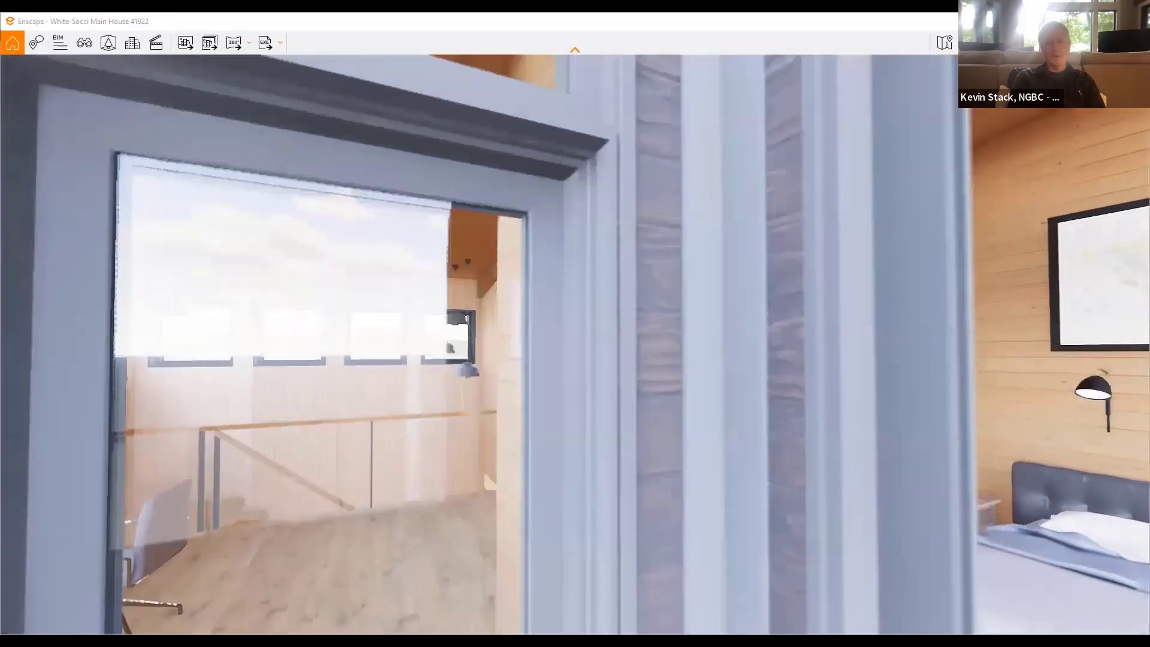
key("w")
left_click_drag(371, 225, 672, 232)
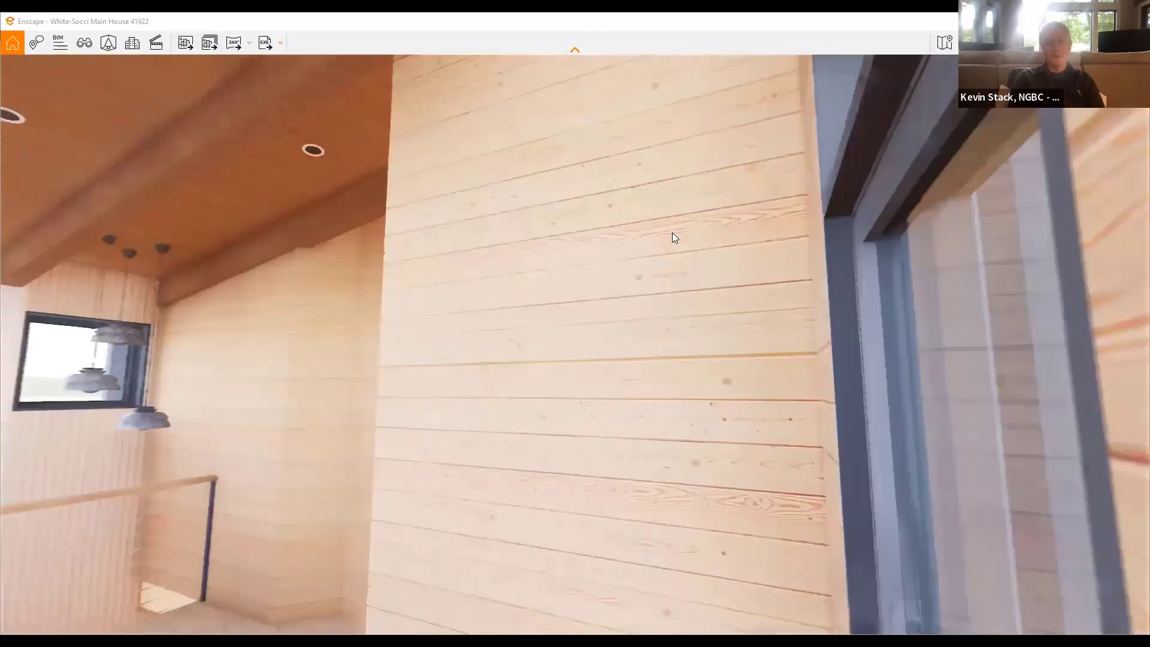
Examine the wood-clad walls, recessed doorway and glazed exterior door beside the desk on the upper-level landing
key("s")
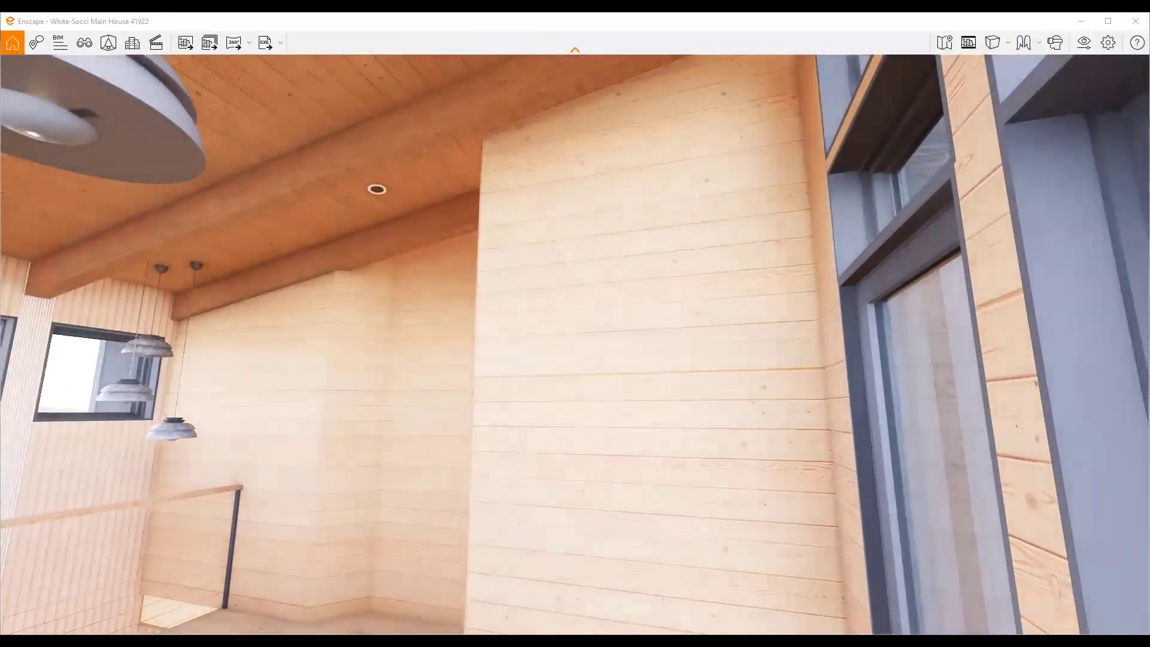
key("a")
left_click_drag(665, 232, 648, 280)
key("a")
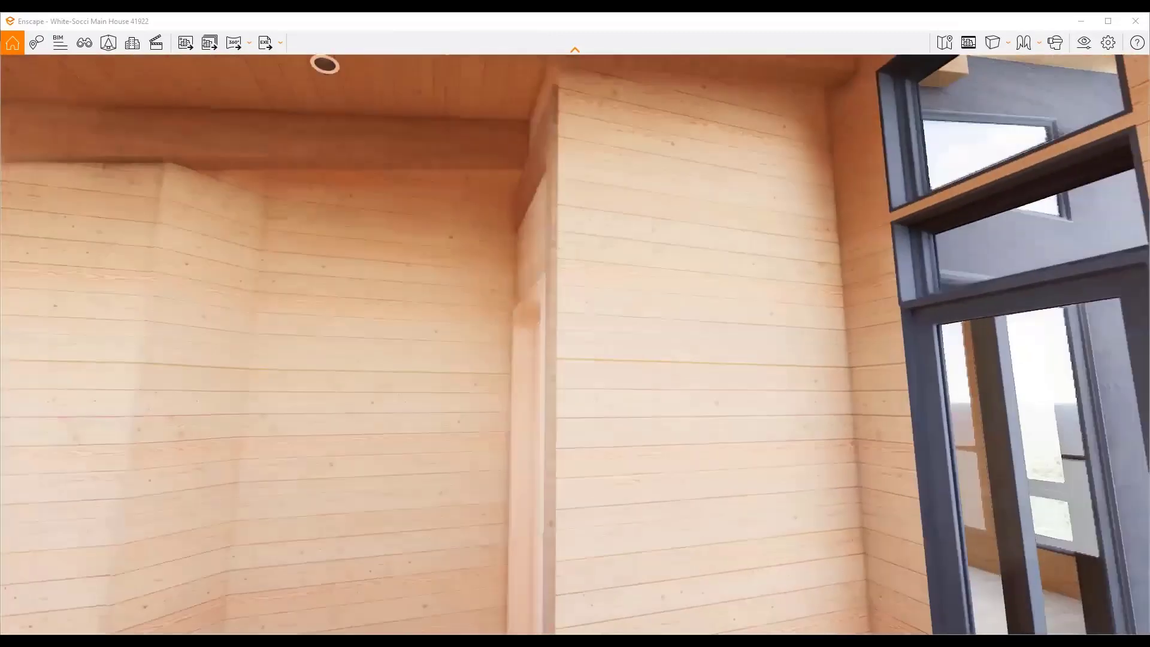
key("s")
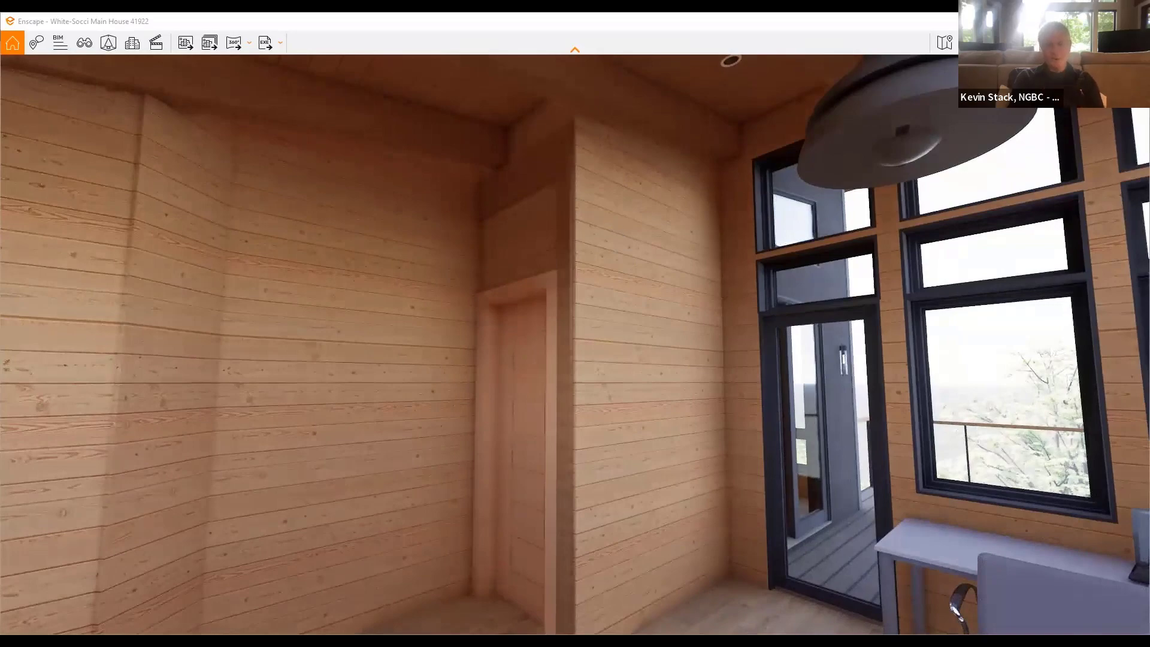
key("s")
left_click_drag(545, 236, 577, 254)
key("a")
key("s")
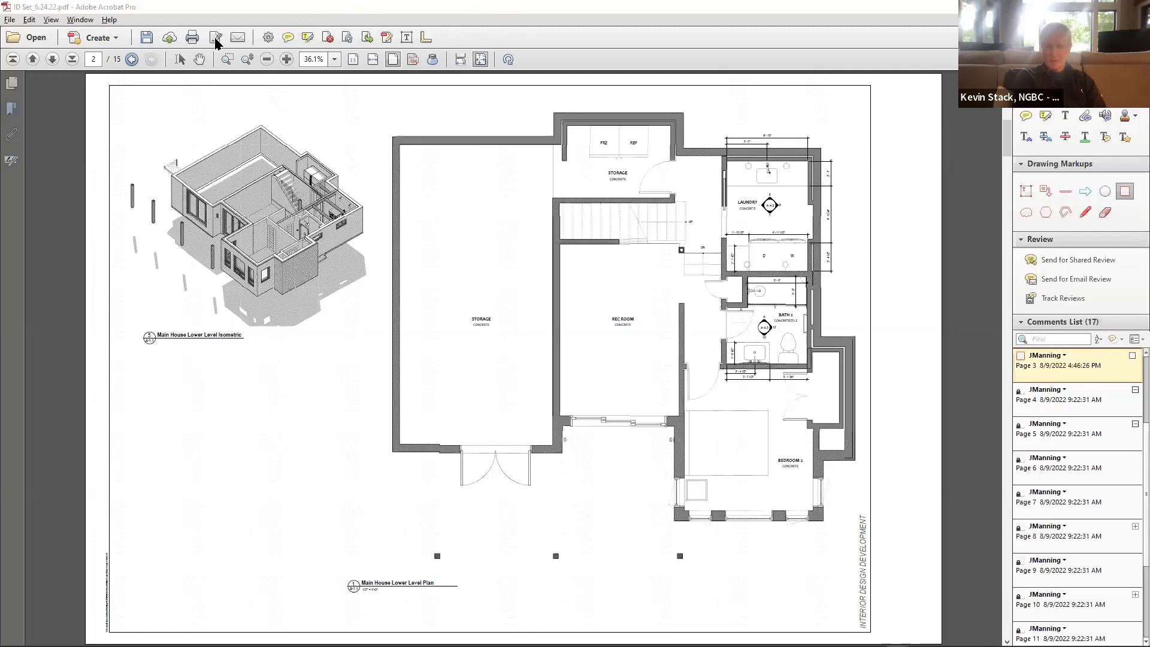
Examine the laundry, Bath 2 and Bedroom 2 closet area of the Main House Lower Level Plan up close
left_click(200, 59)
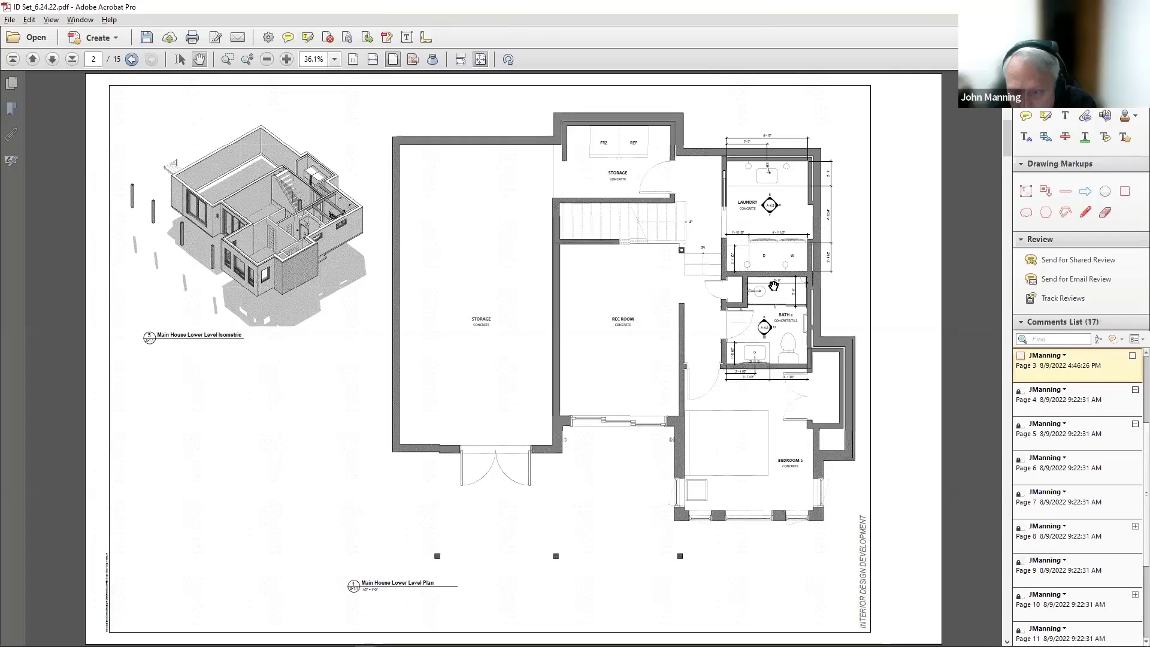
left_click(227, 59)
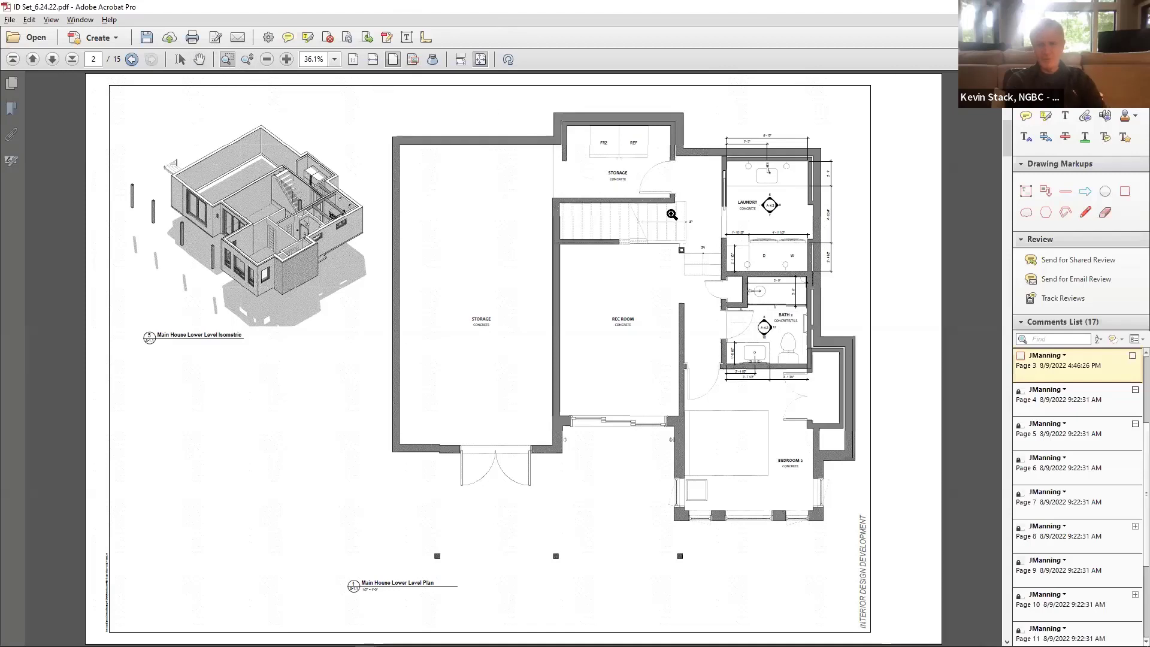
left_click_drag(673, 137, 901, 394)
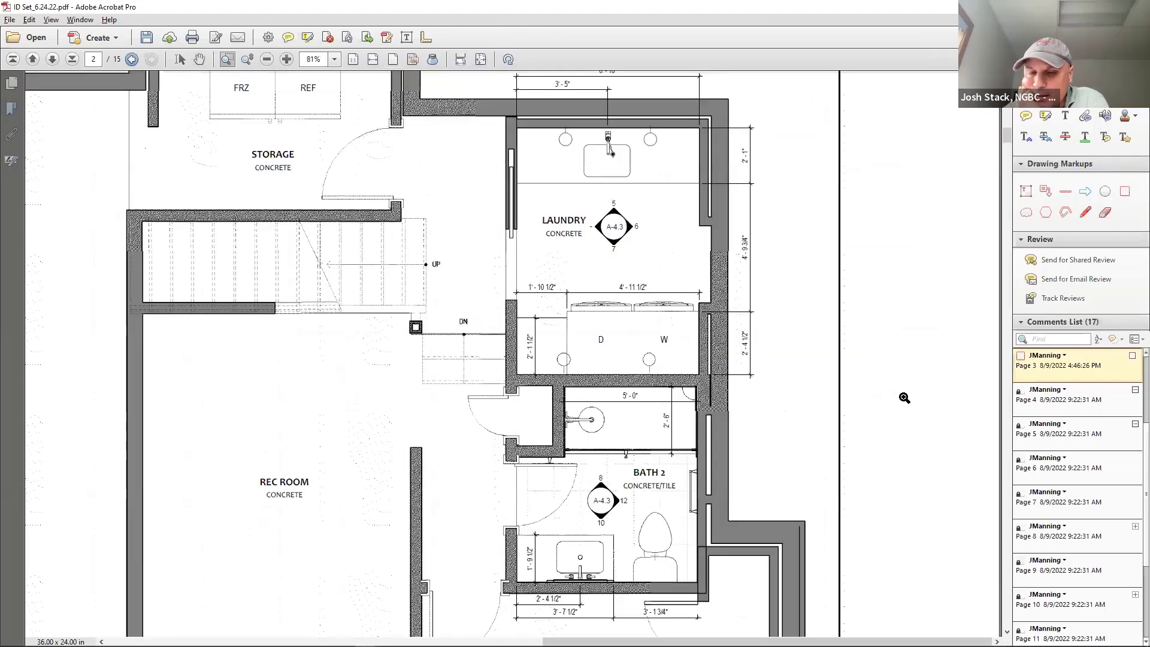
scroll(652, 384, "down", 3)
scroll(646, 393, "down", 6)
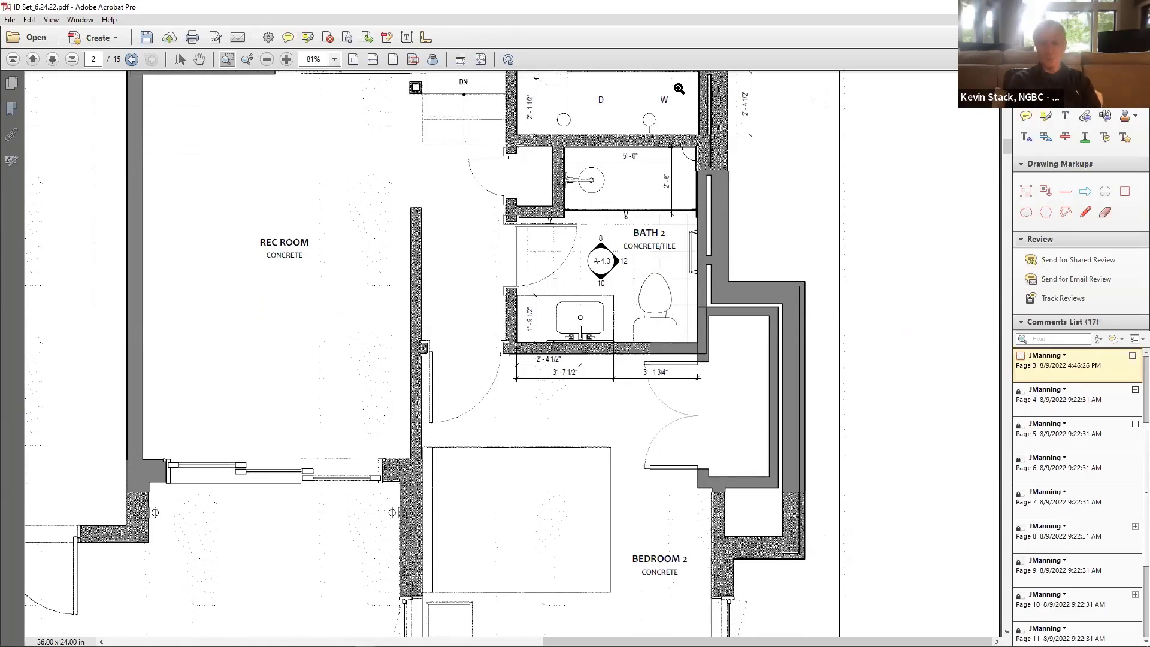
Measure the inside depth of the Bedroom 2 closet, from its door side to the back wall
left_click(426, 38)
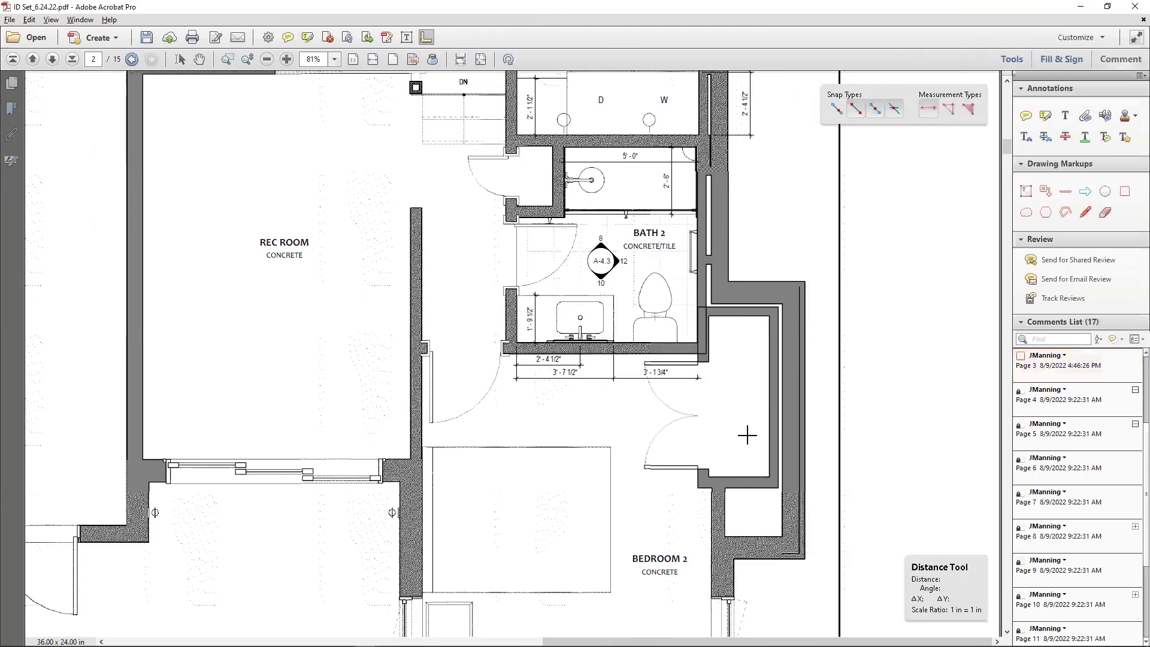
left_click(707, 465)
left_click(766, 468)
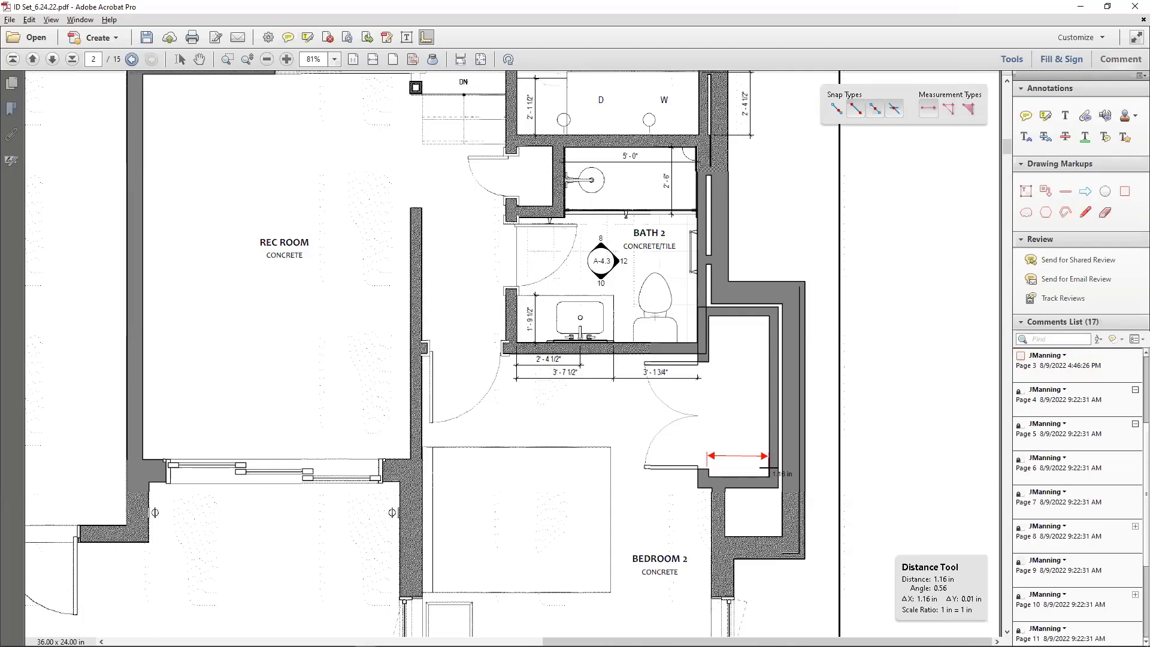
key("Escape")
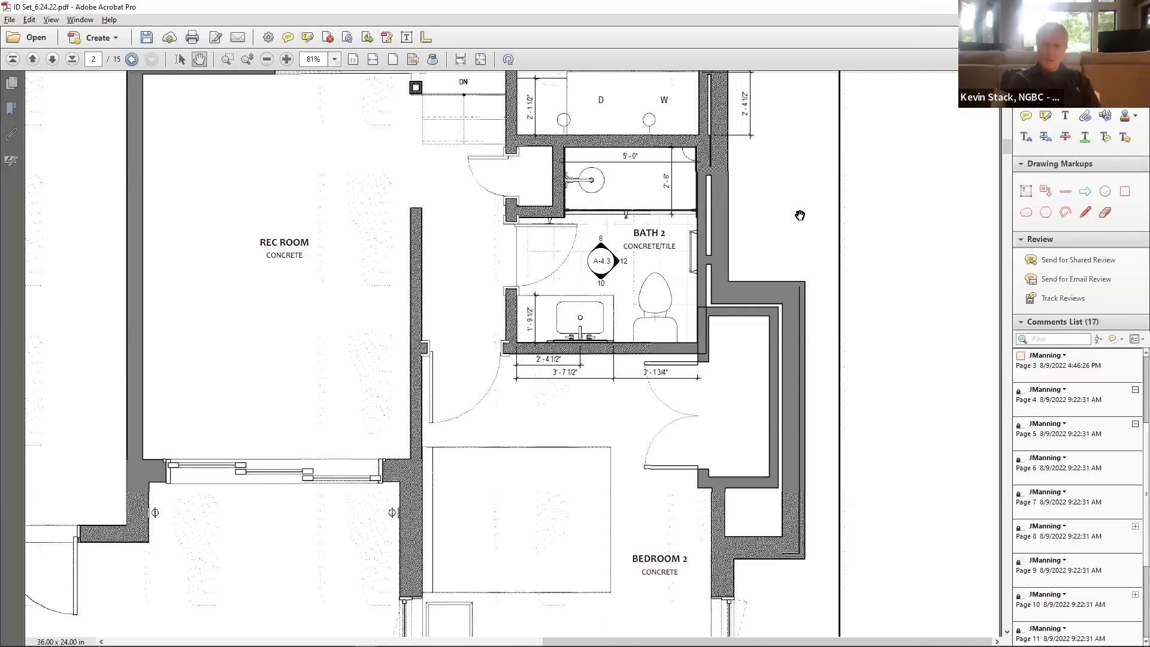
key("alt")
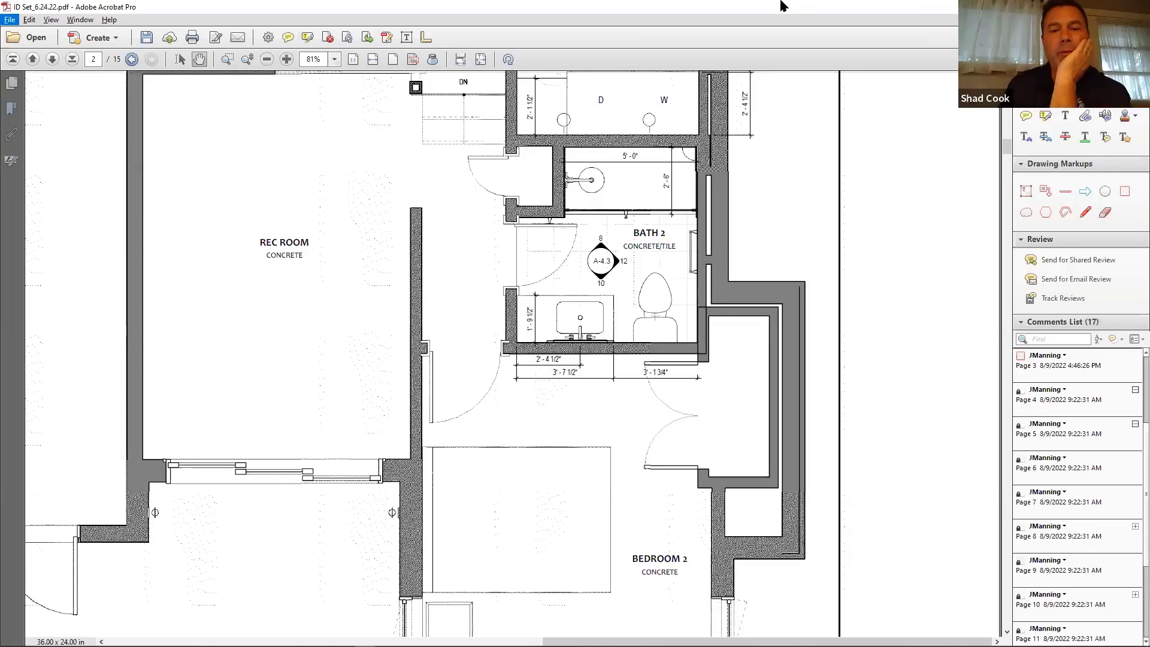
Examine Bedroom 2 with its closet and Bath 2 up close, and return to the full-page Lower Level Plan
left_click(483, 58)
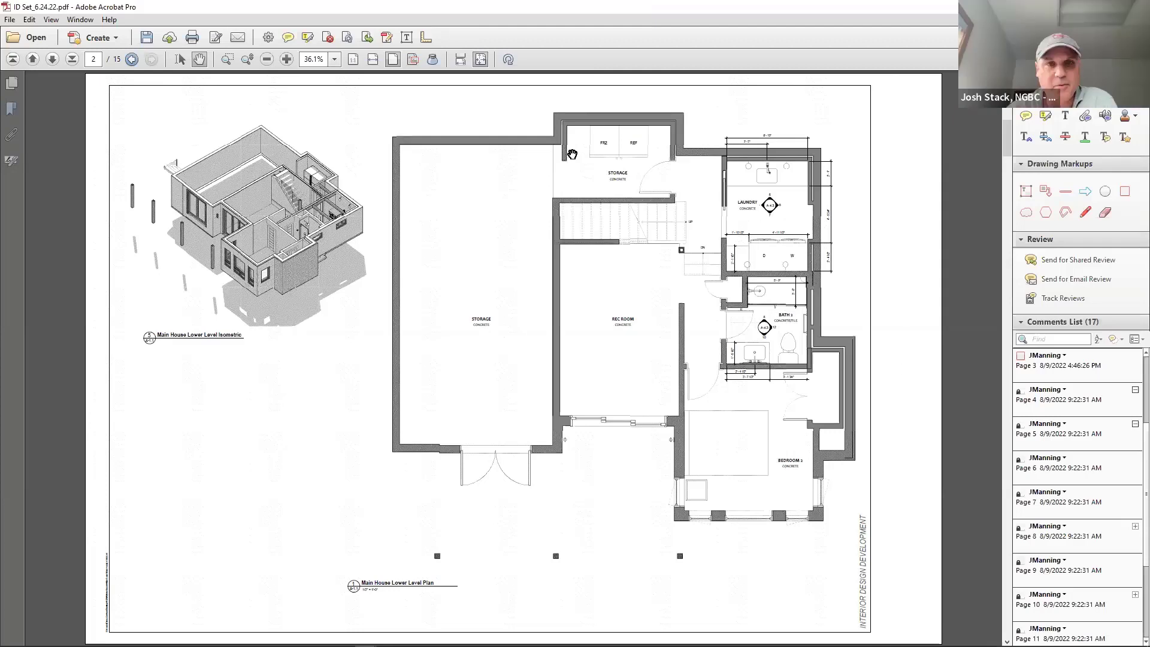
left_click(227, 59)
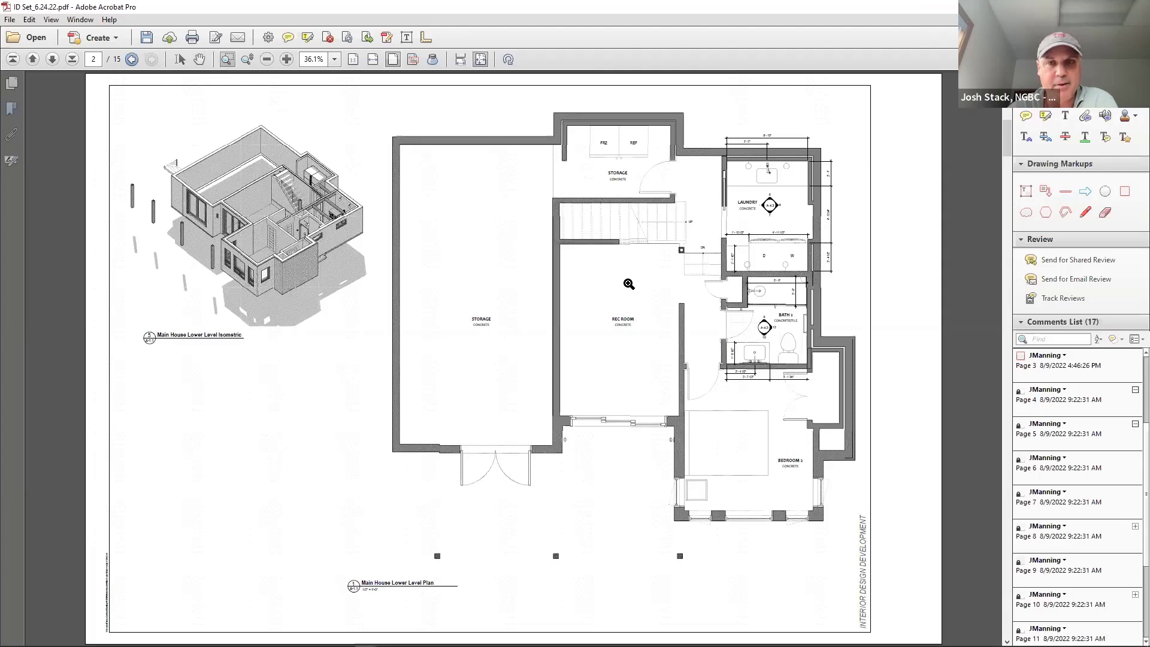
left_click_drag(642, 278, 902, 540)
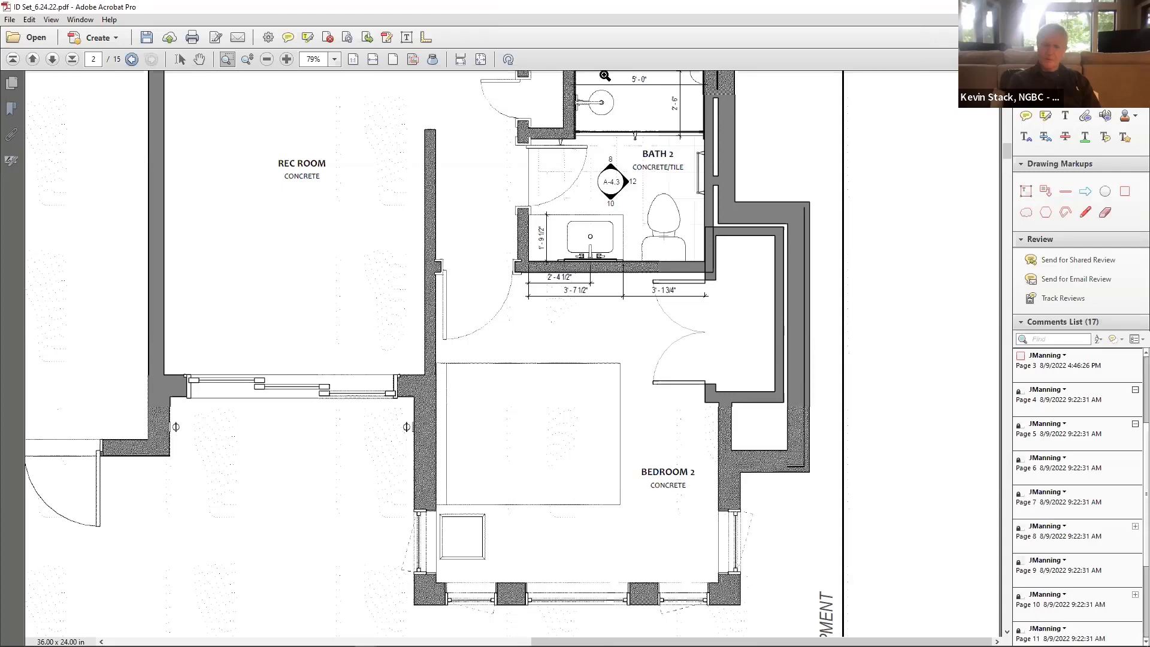
left_click(481, 59)
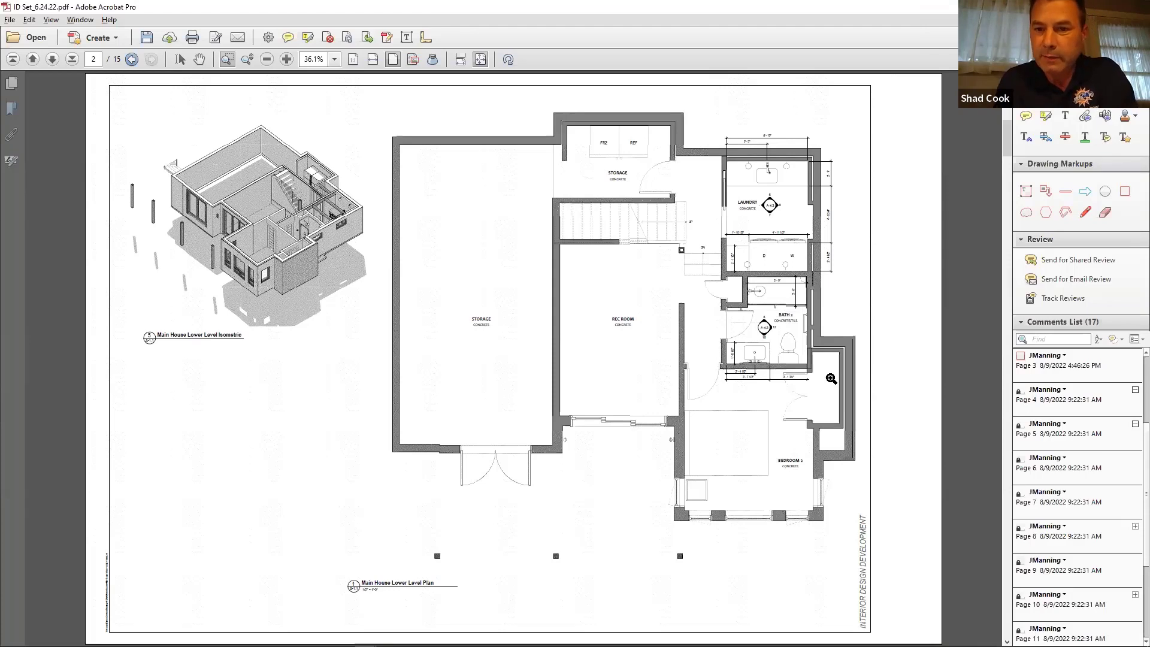
Switch to the Main House_Export model in SketchUp Pro 2022
key("alt+Tab")
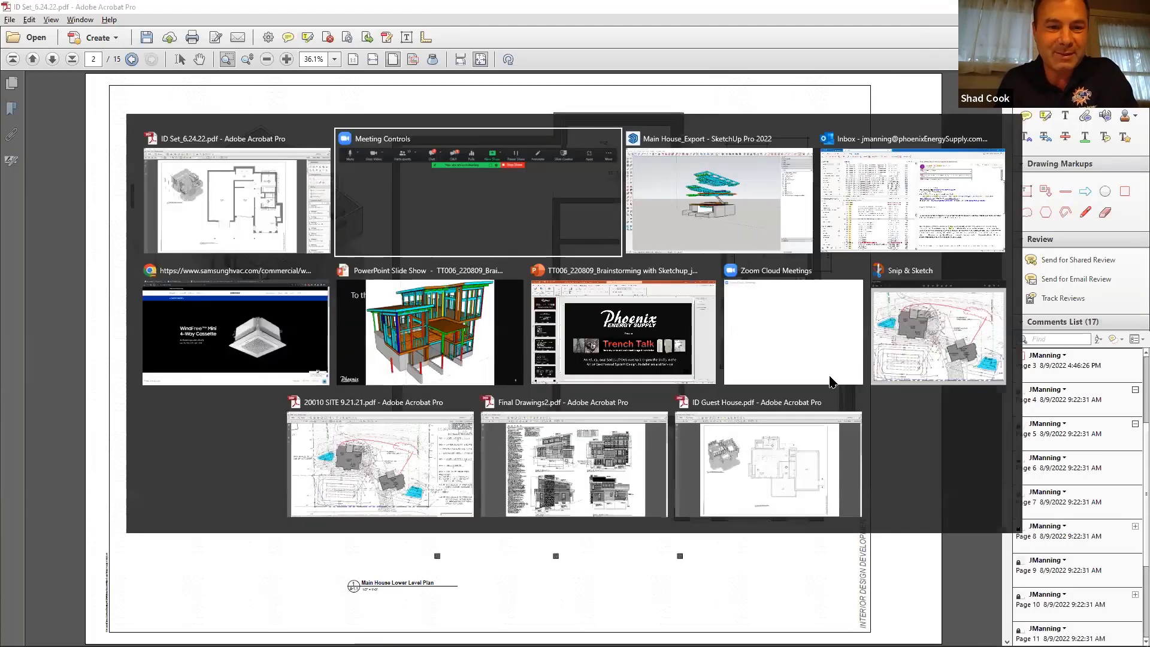
key("alt+Tab")
key("alt+Tab")
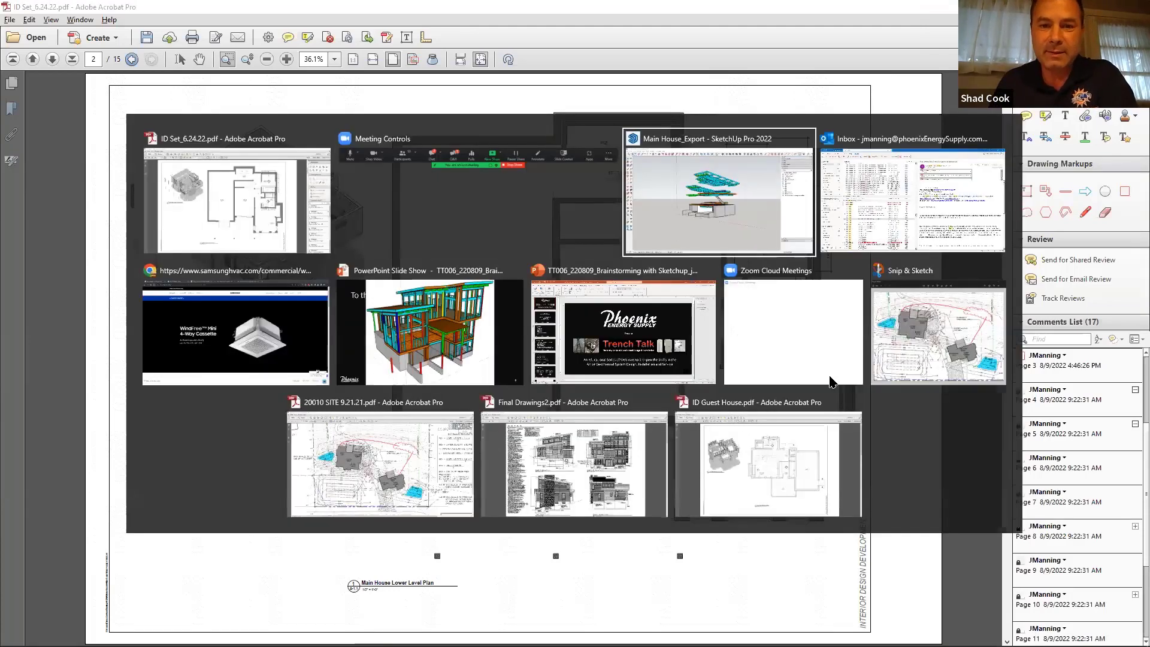